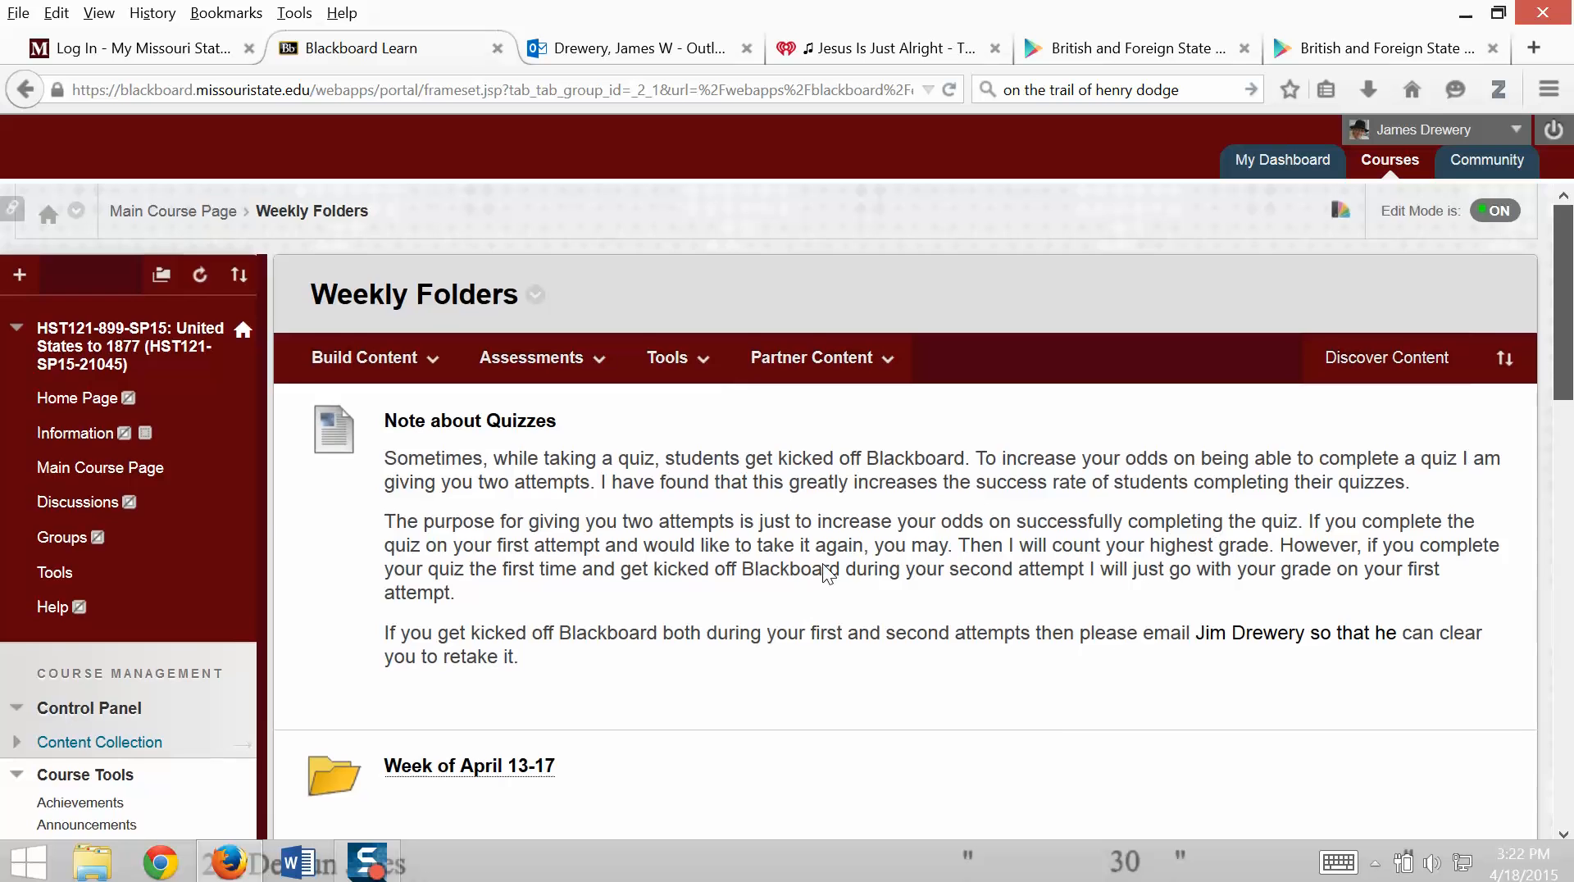
Step: Open Adaptive Release for the Week of March 23-27 folder and enable display after 04/18/2015 and until 04/20/2015, both at 11:59 PM
scroll(822, 573, up, 5)
scroll(1208, 588, down, 7)
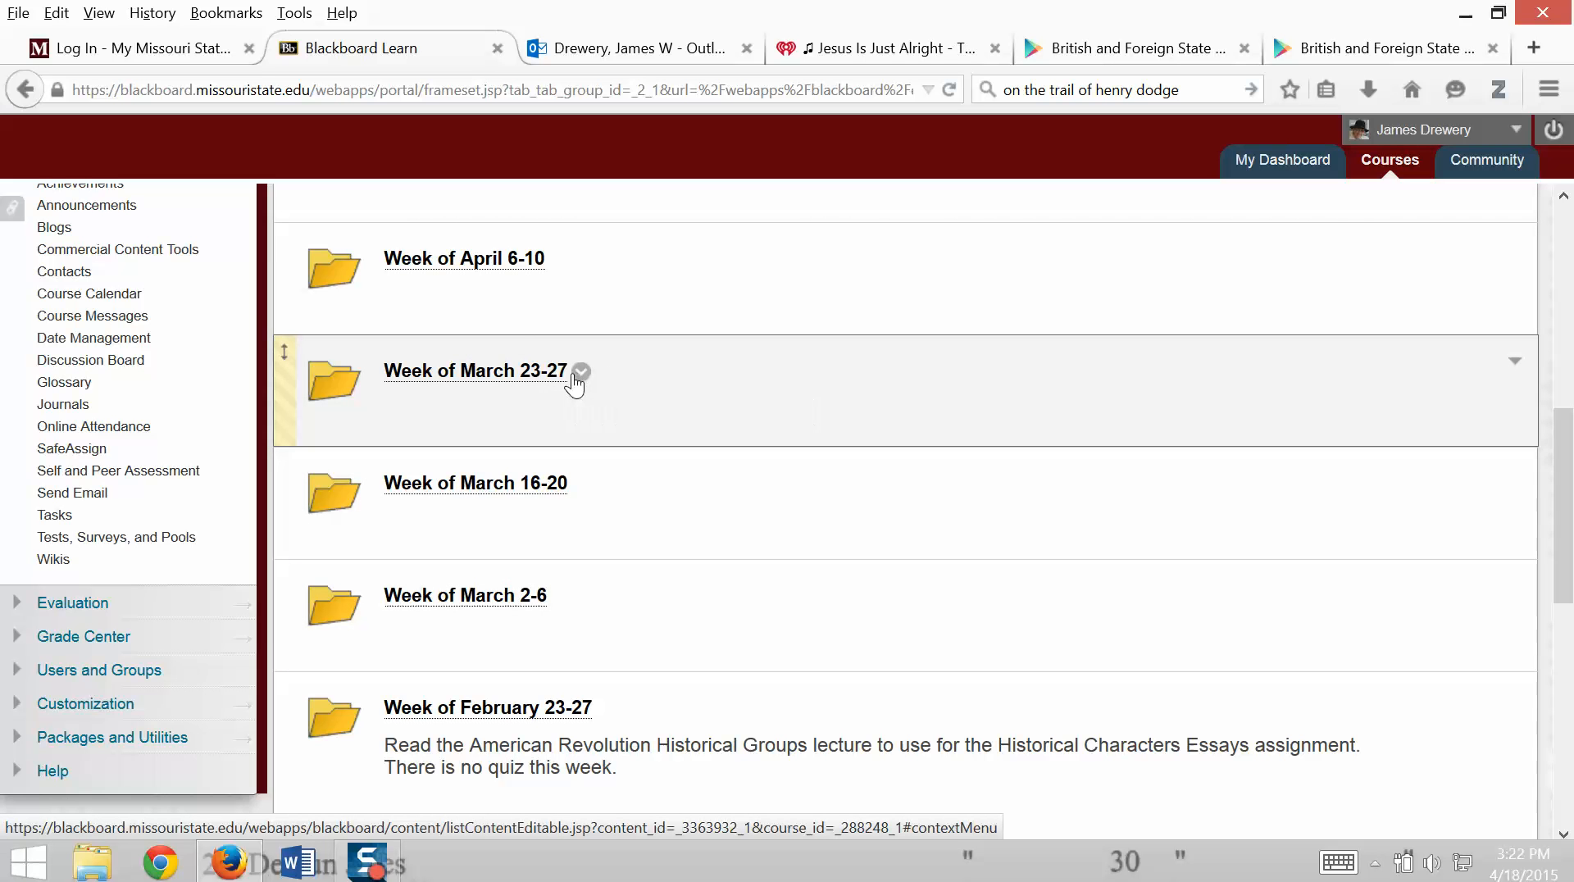
click(581, 372)
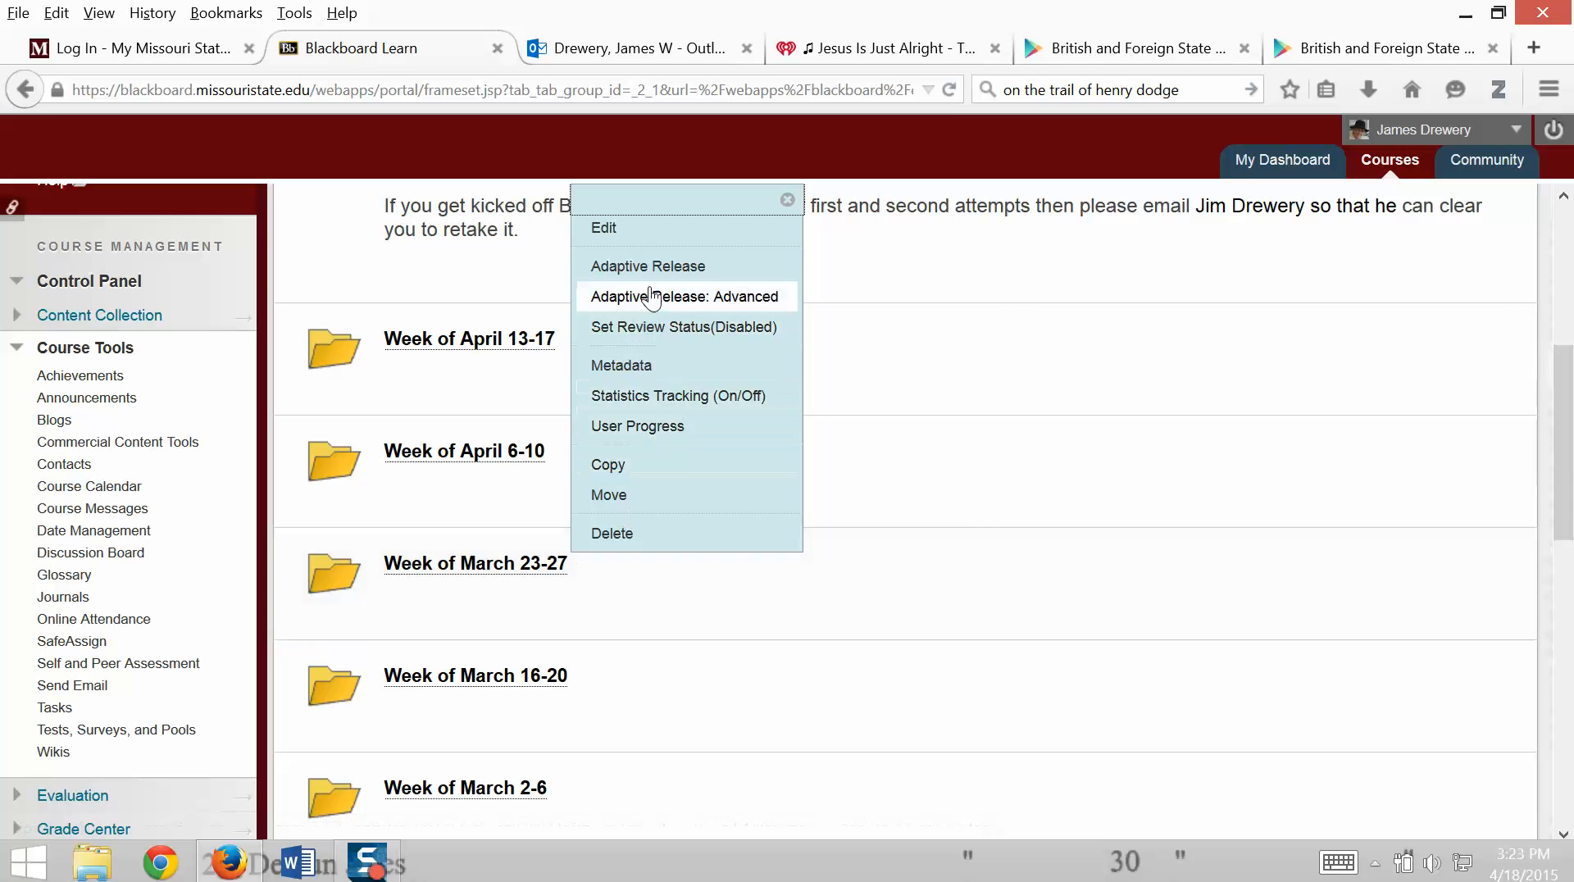
click(705, 269)
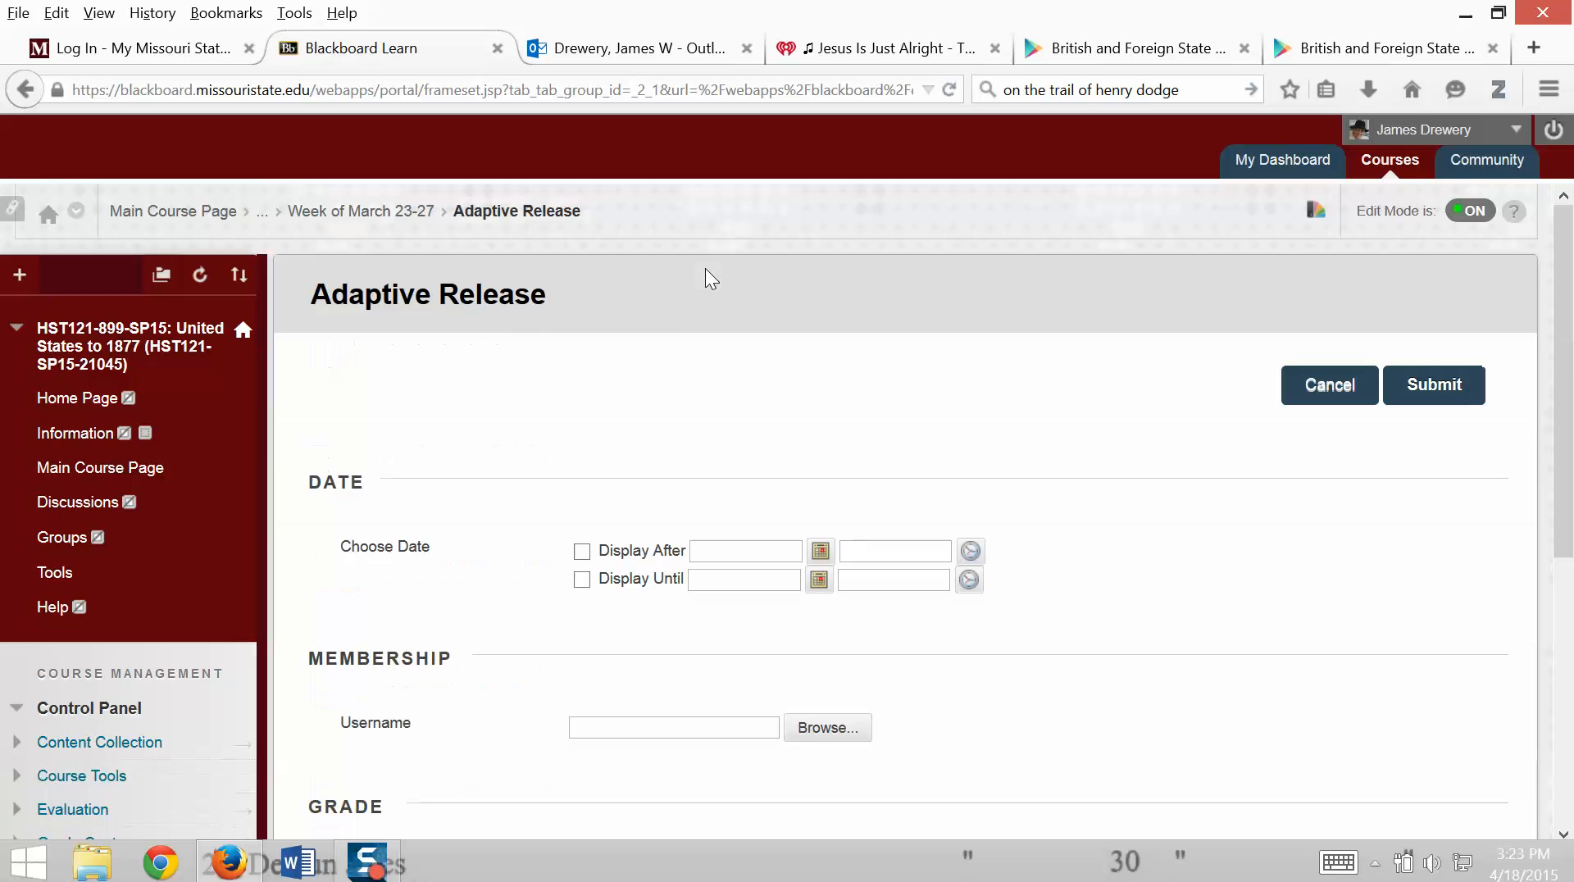
scroll(652, 428, down, 2)
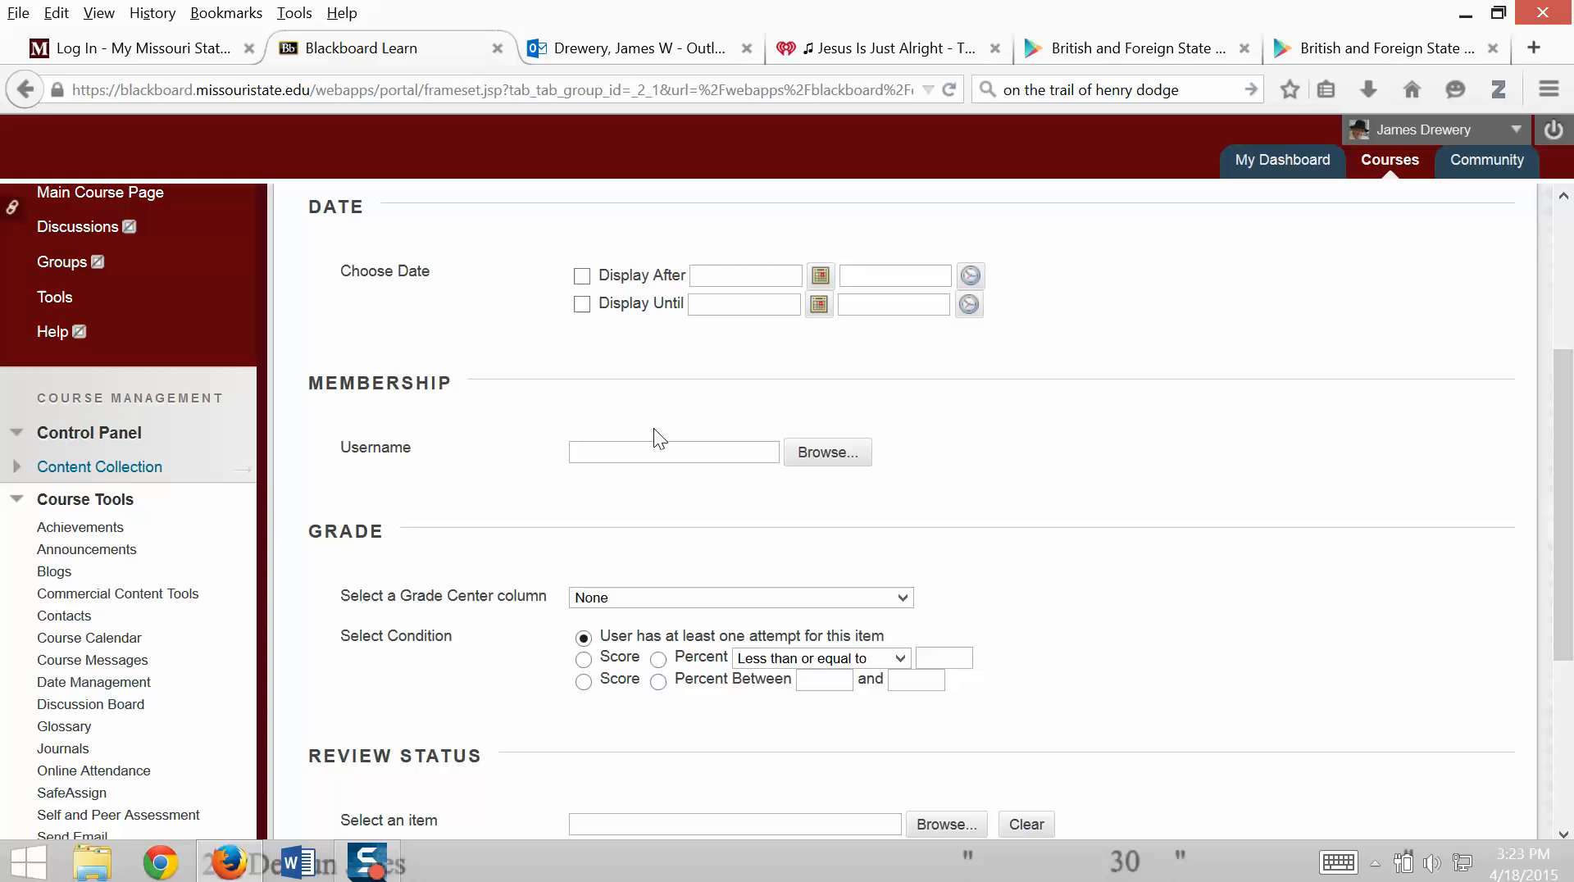
click(582, 276)
click(582, 304)
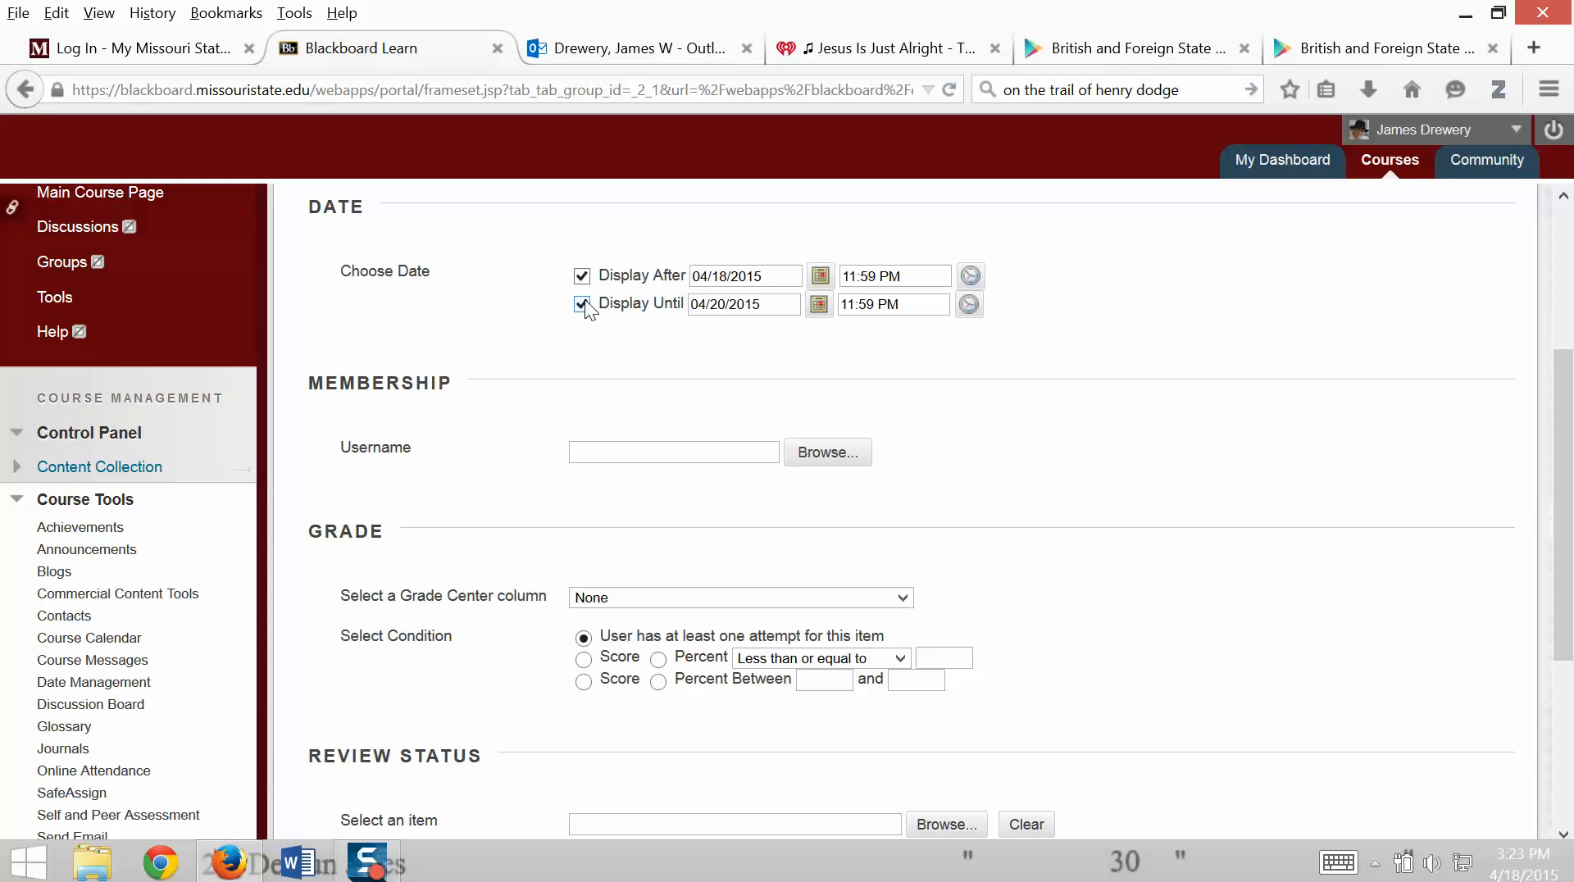
Step: Search the course membership by last name for one student and add that student's username to the release rule
click(607, 457)
click(844, 455)
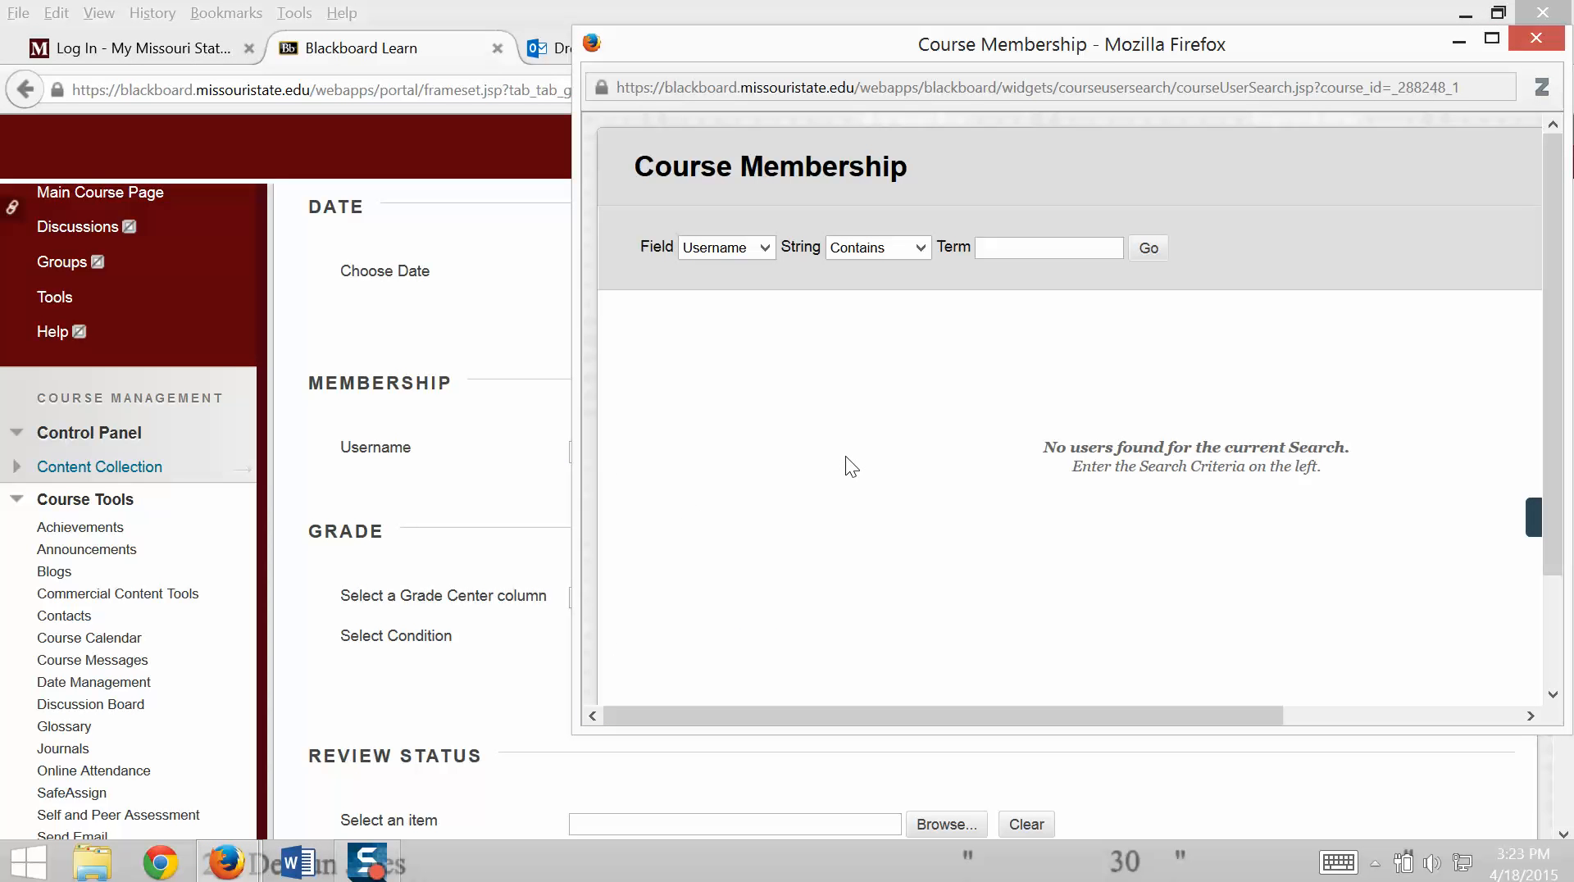
click(1532, 41)
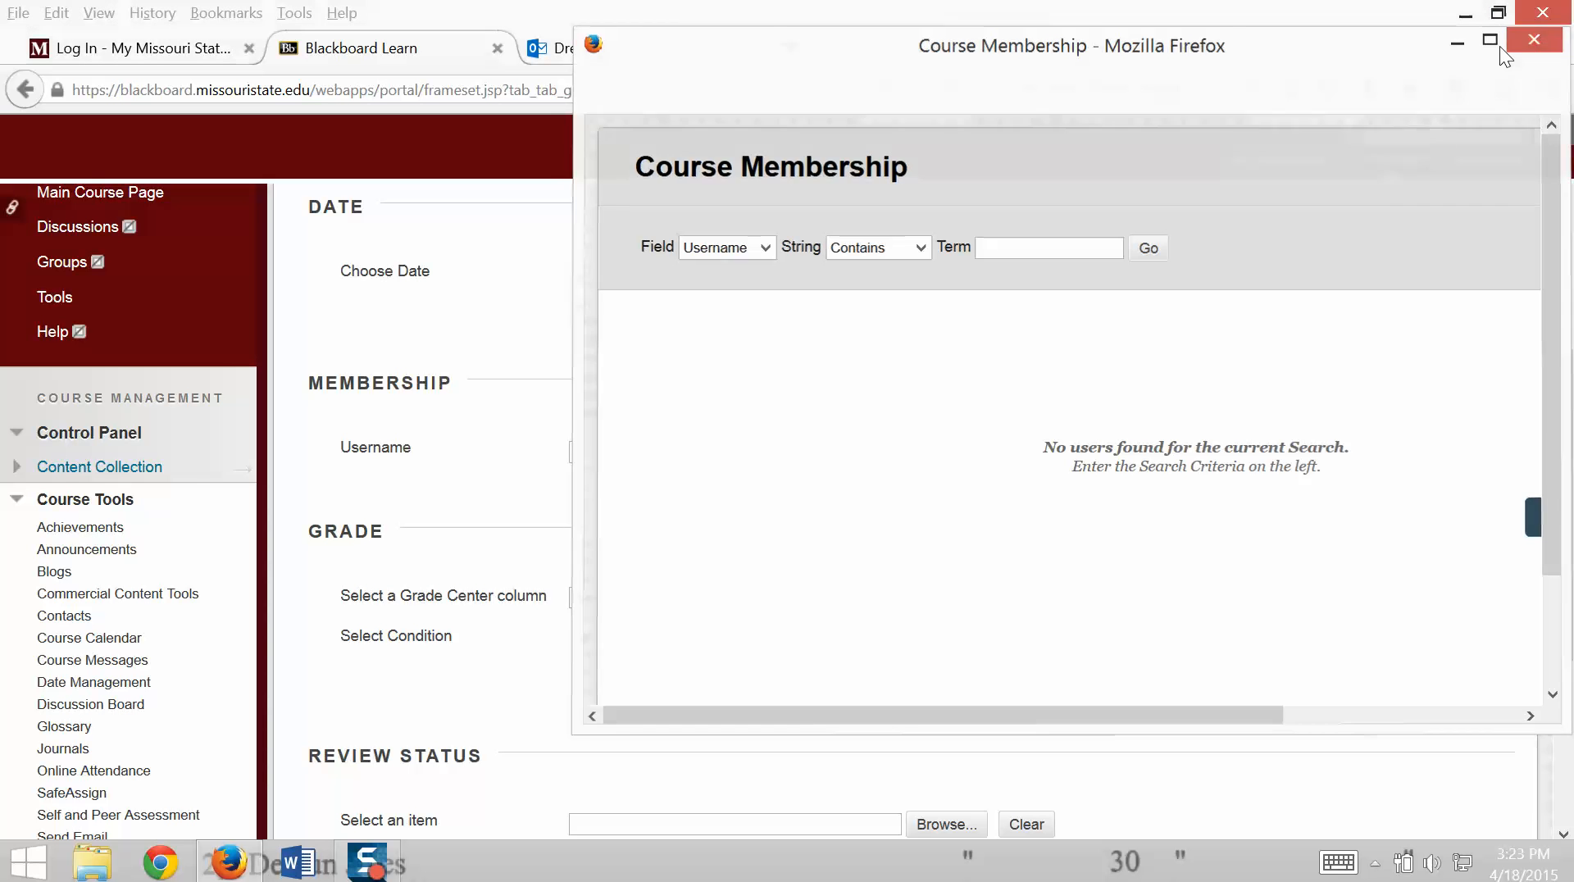
click(845, 451)
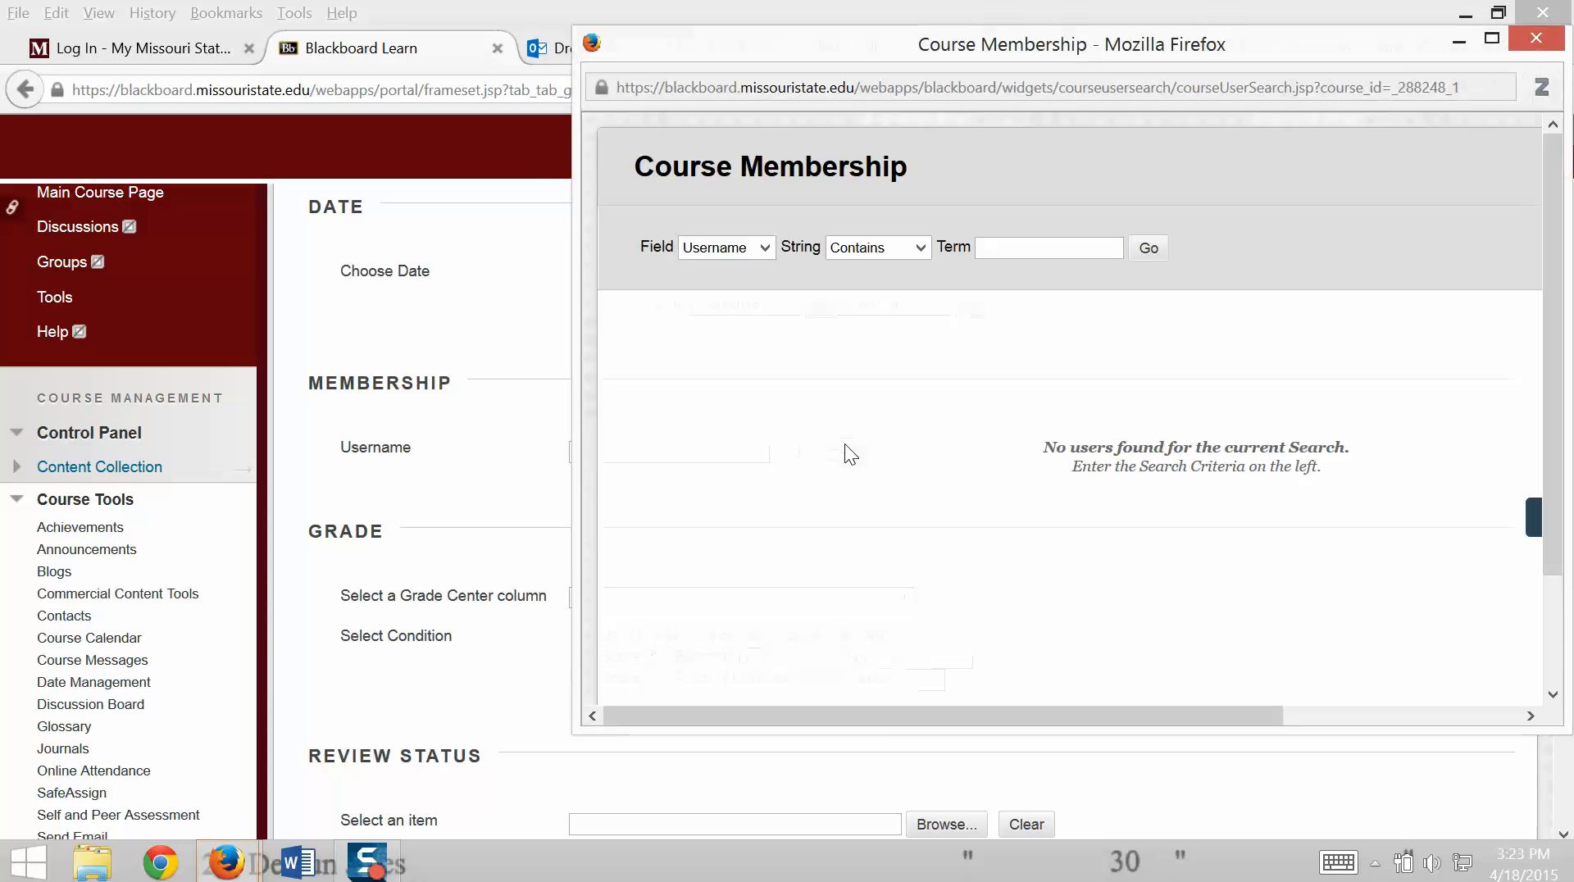
click(724, 261)
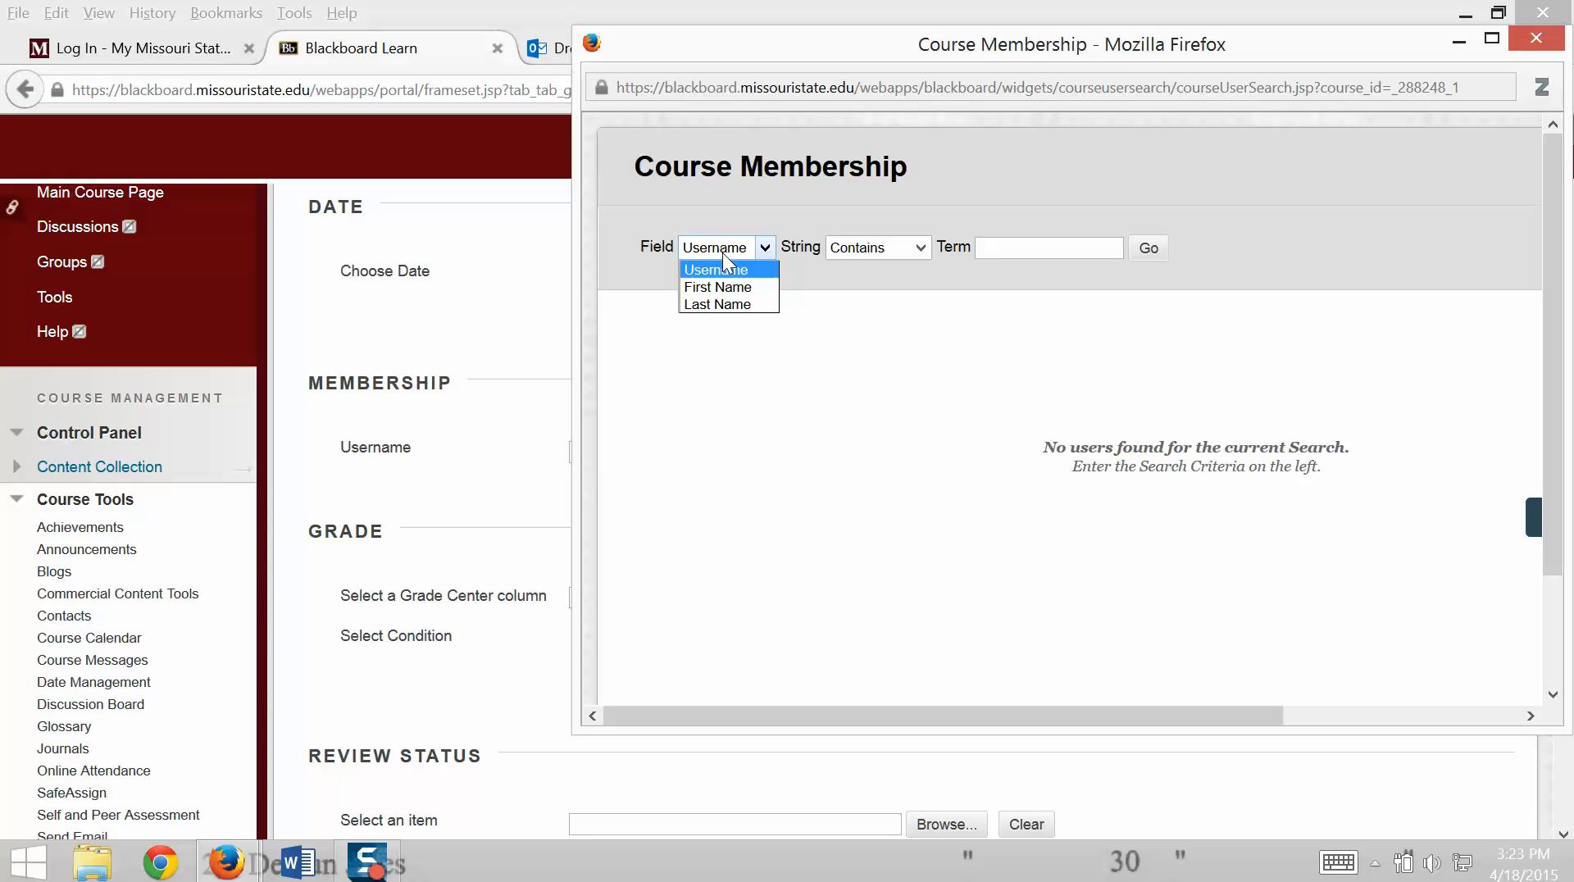
click(718, 304)
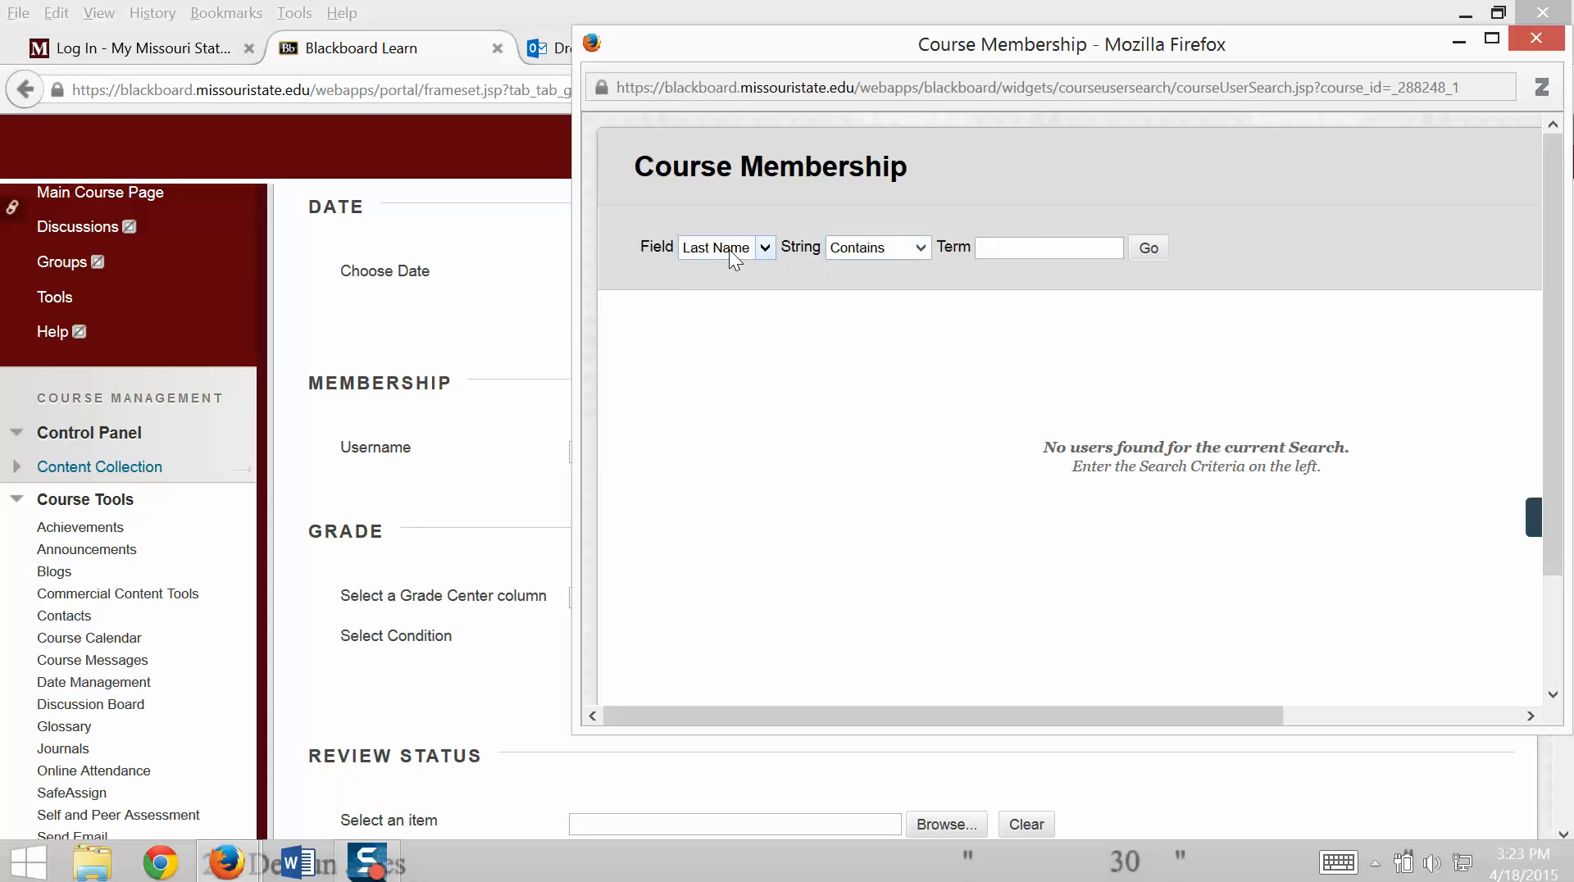
click(1020, 249)
text(john)
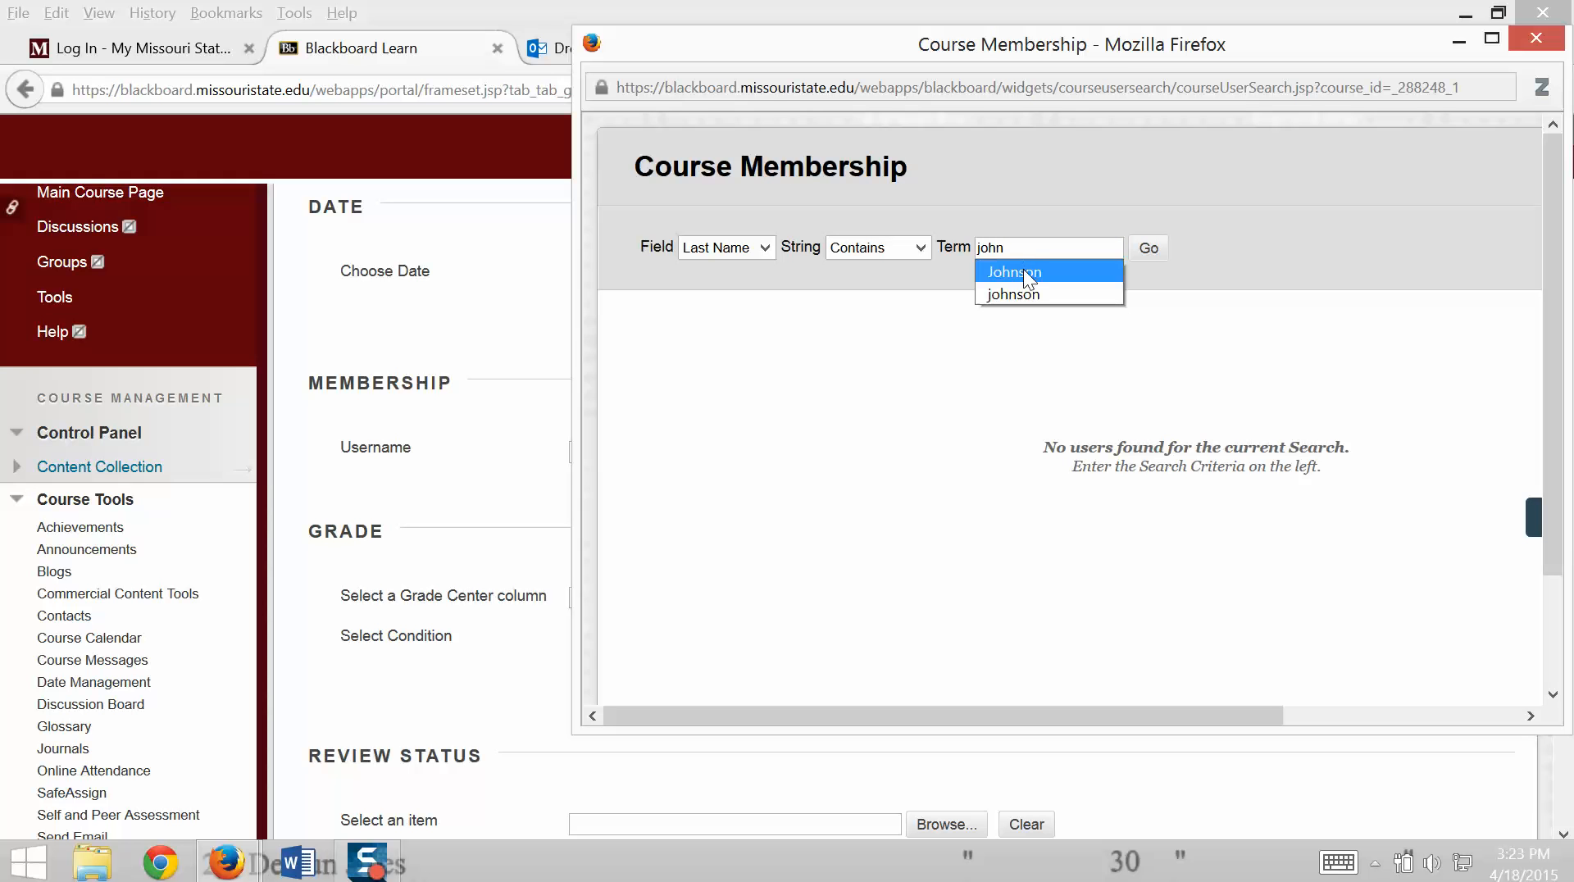
click(1023, 271)
click(1148, 248)
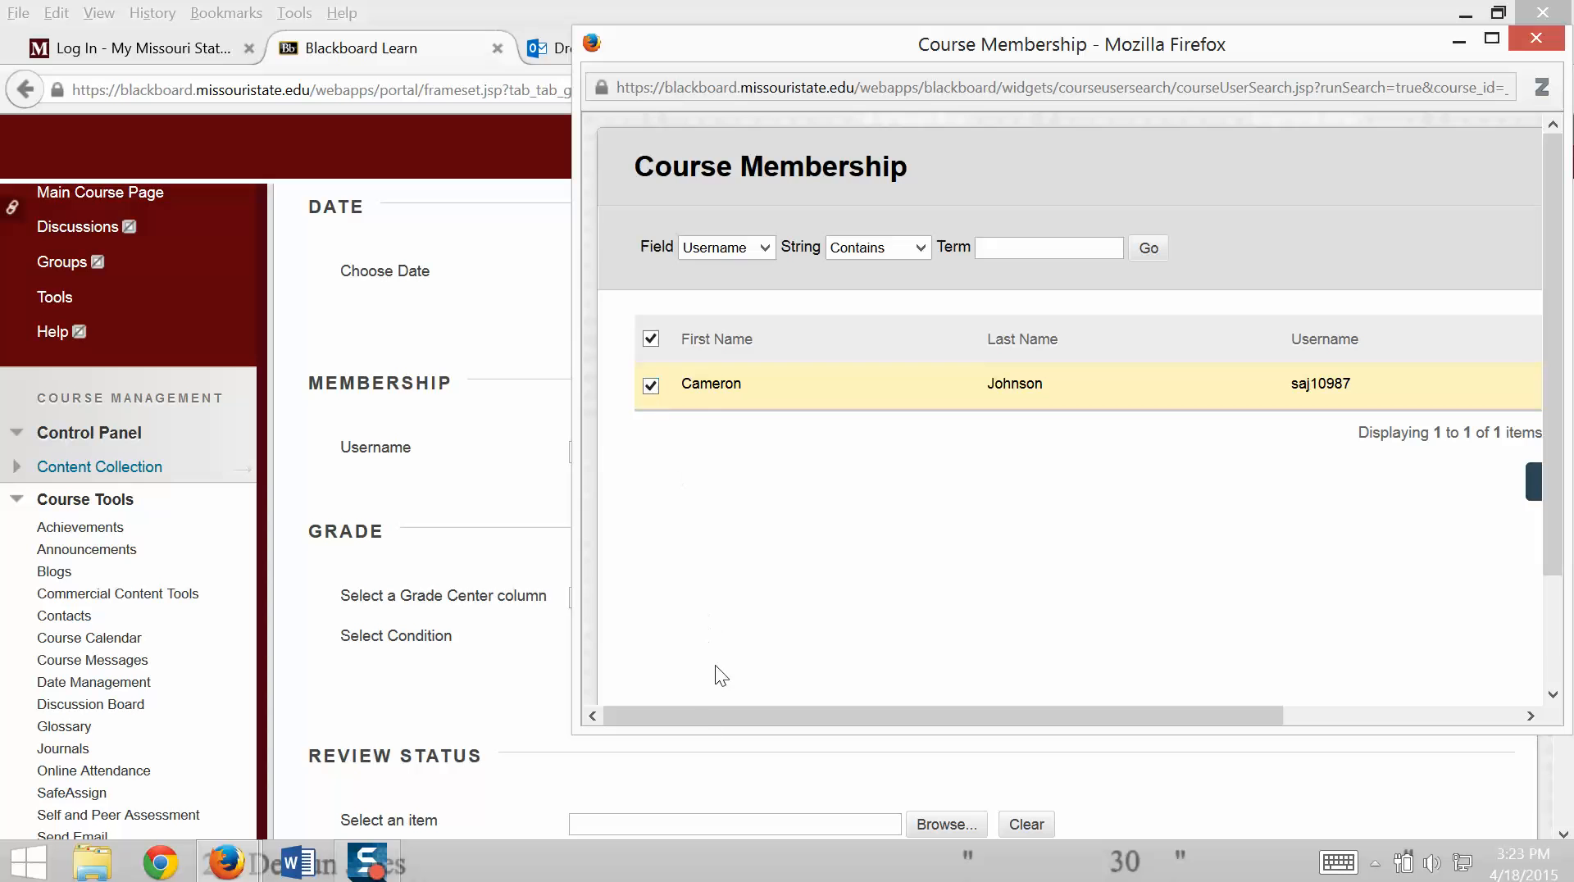
drag(697, 718, 1038, 727)
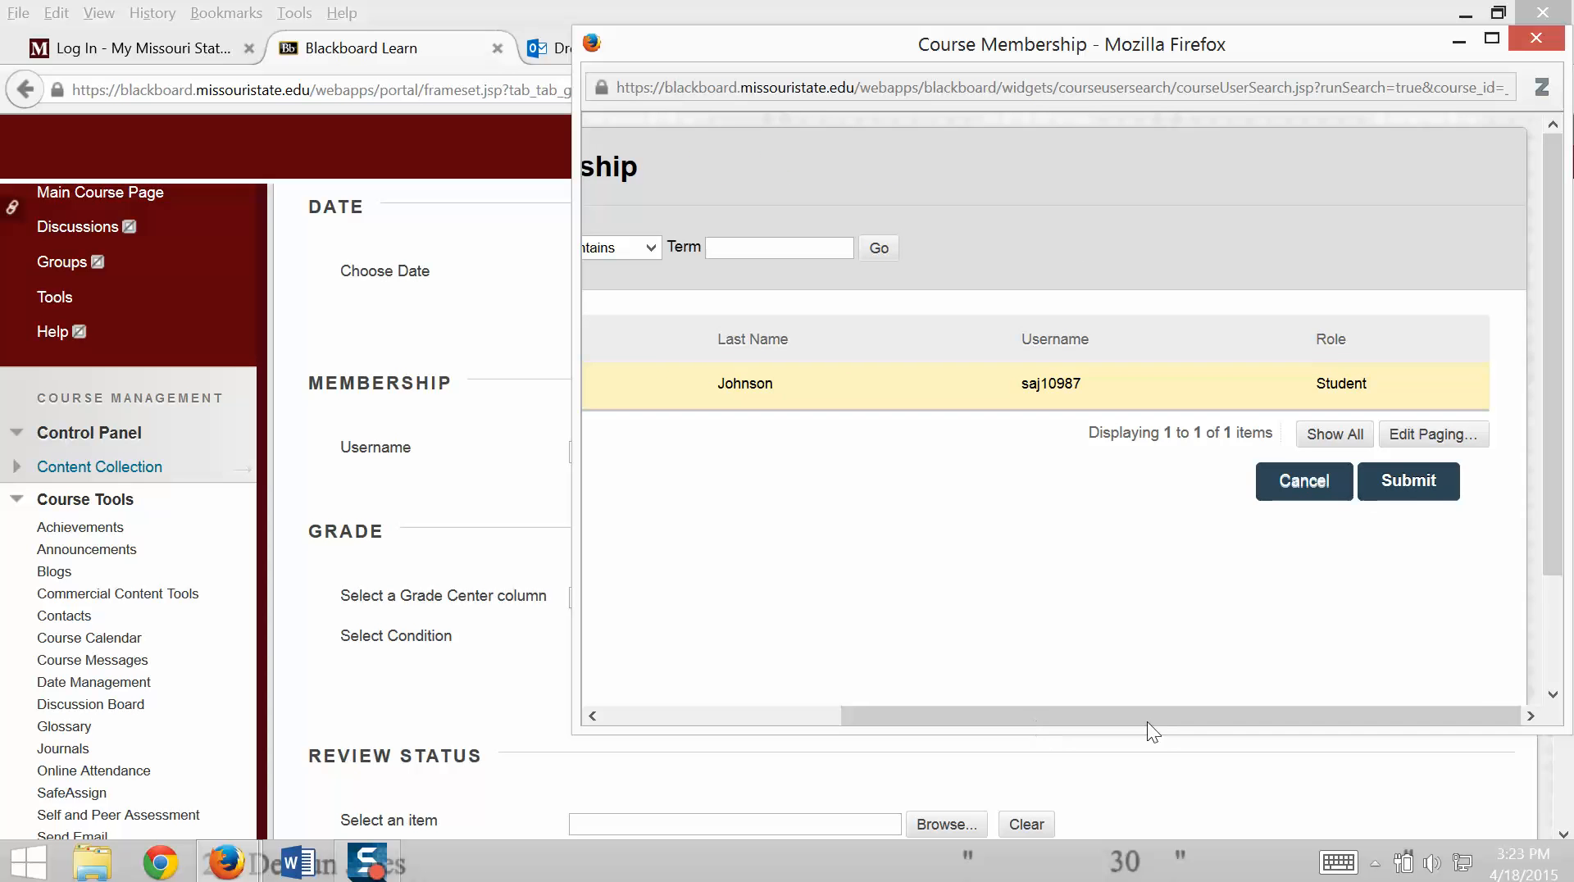
click(1419, 481)
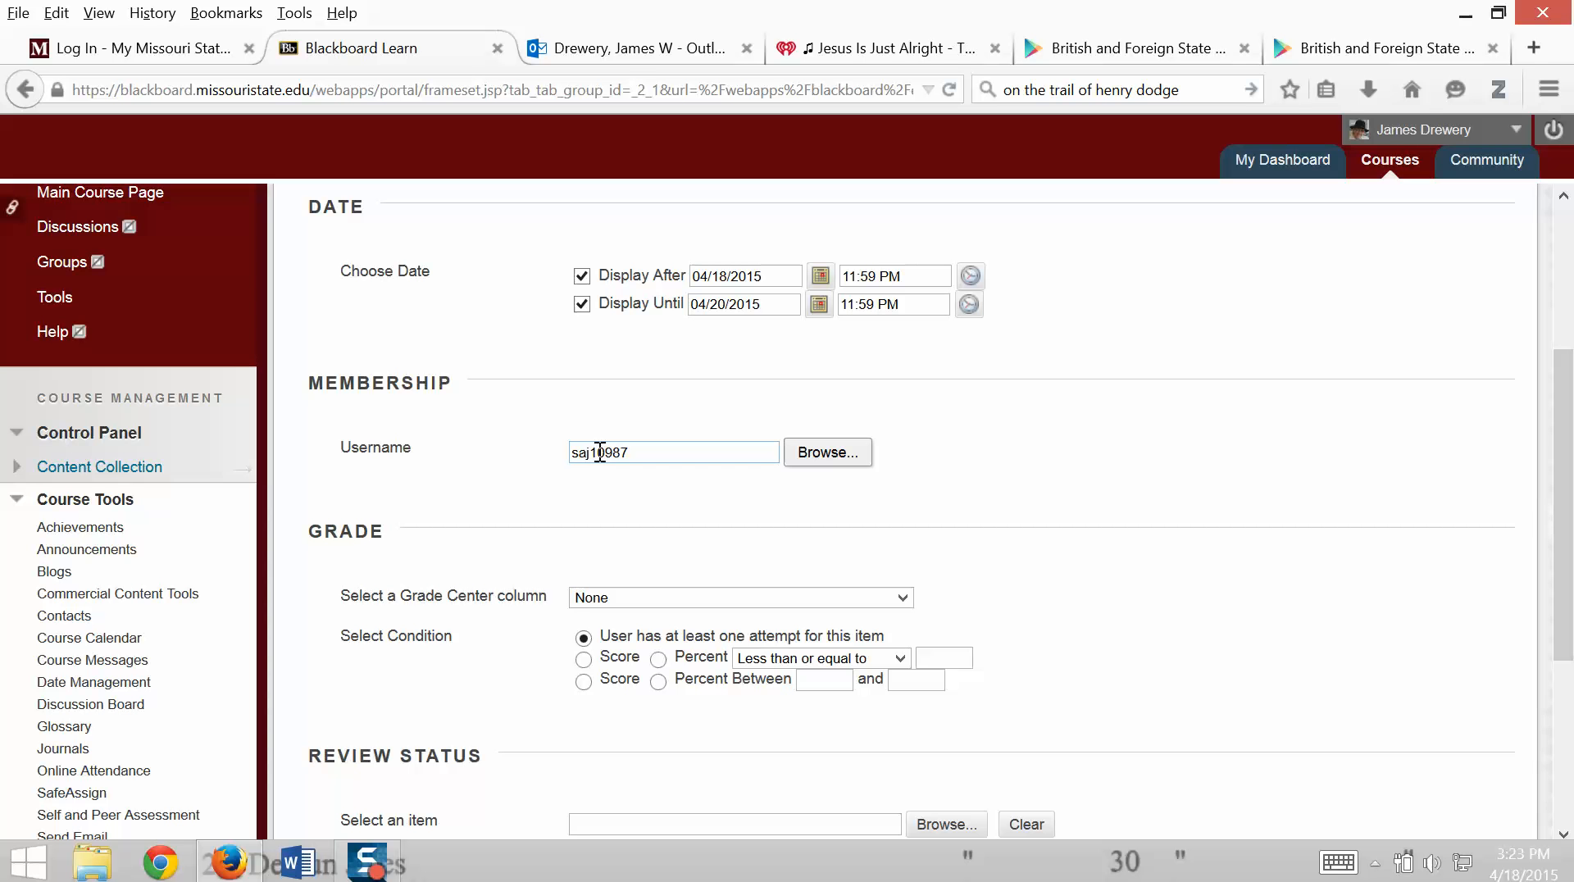
Step: Choose the 8th Quiz as the Grade Center column, keep the at-least-one-attempt condition, and submit the release rule
scroll(682, 523, down, 3)
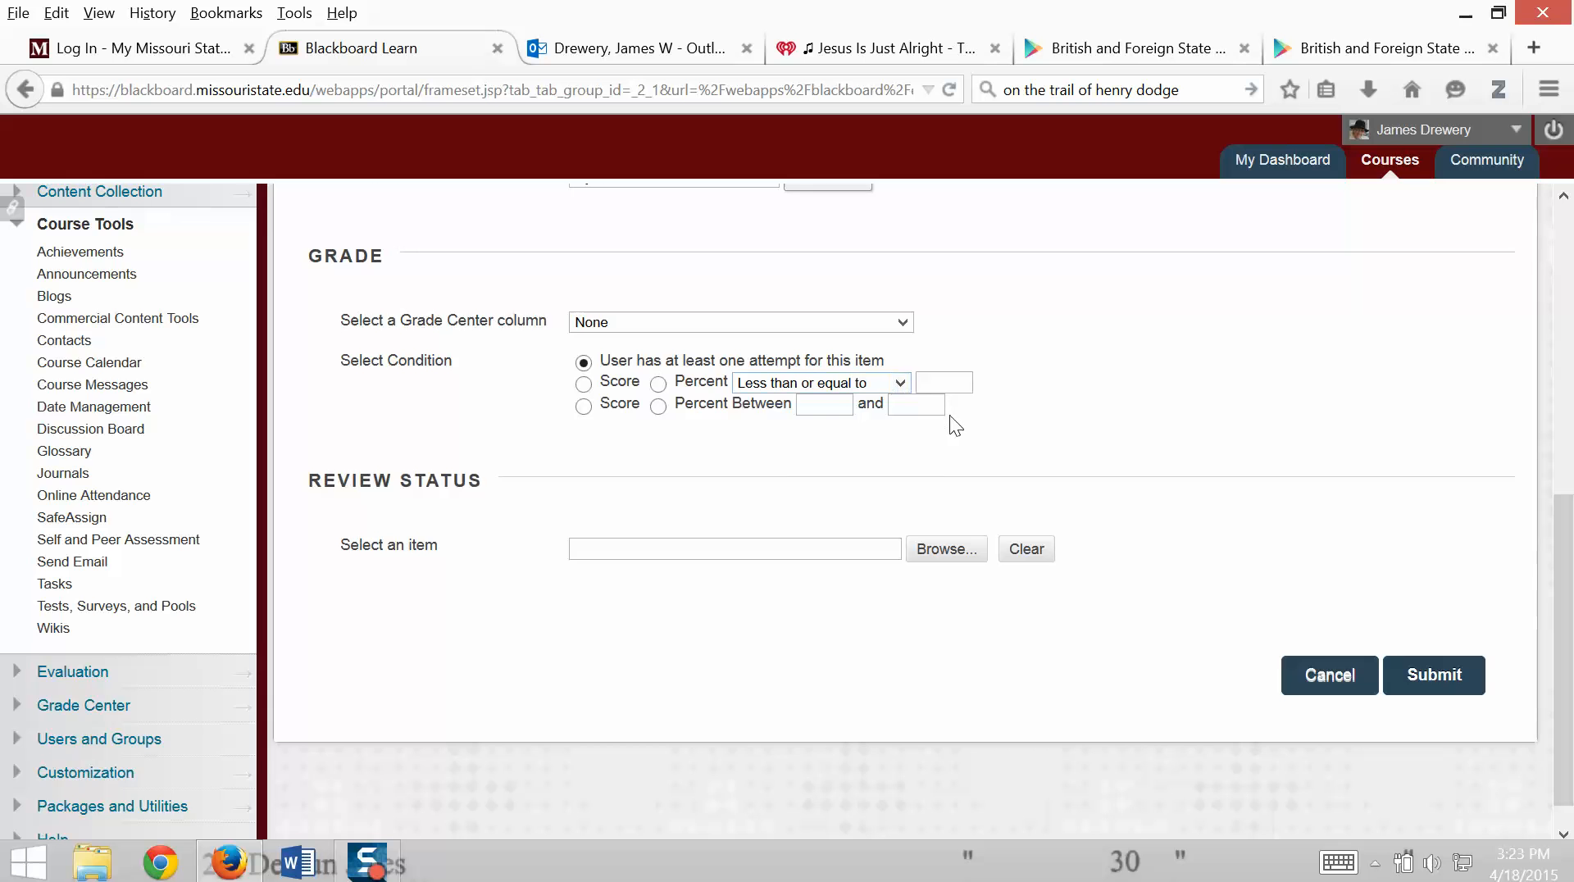
scroll(901, 414, up, 3)
click(859, 593)
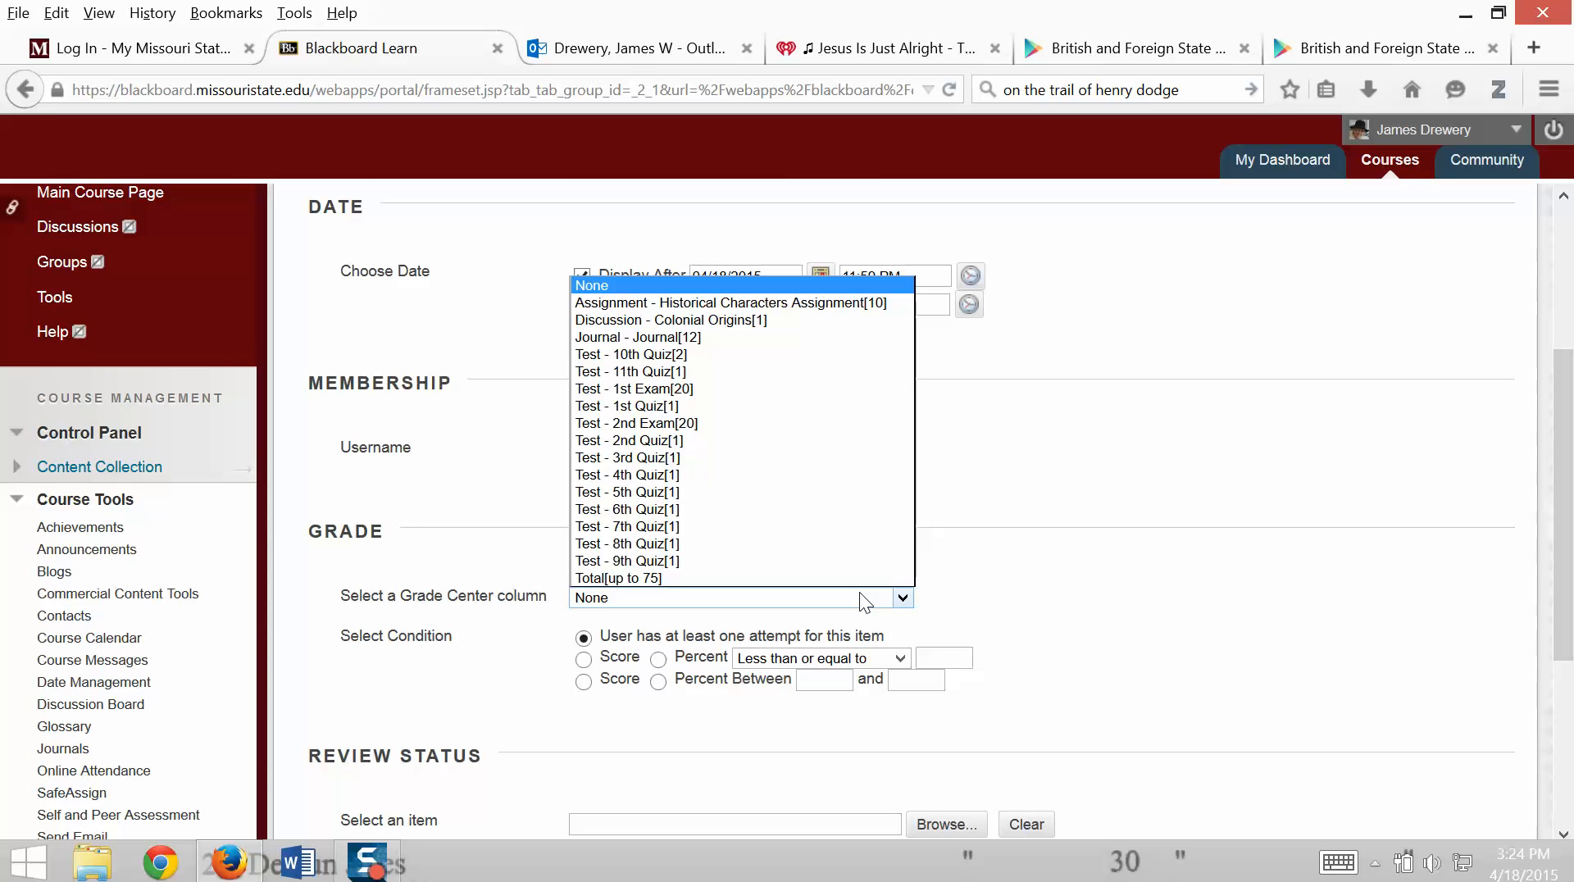
click(711, 542)
scroll(979, 610, down, 3)
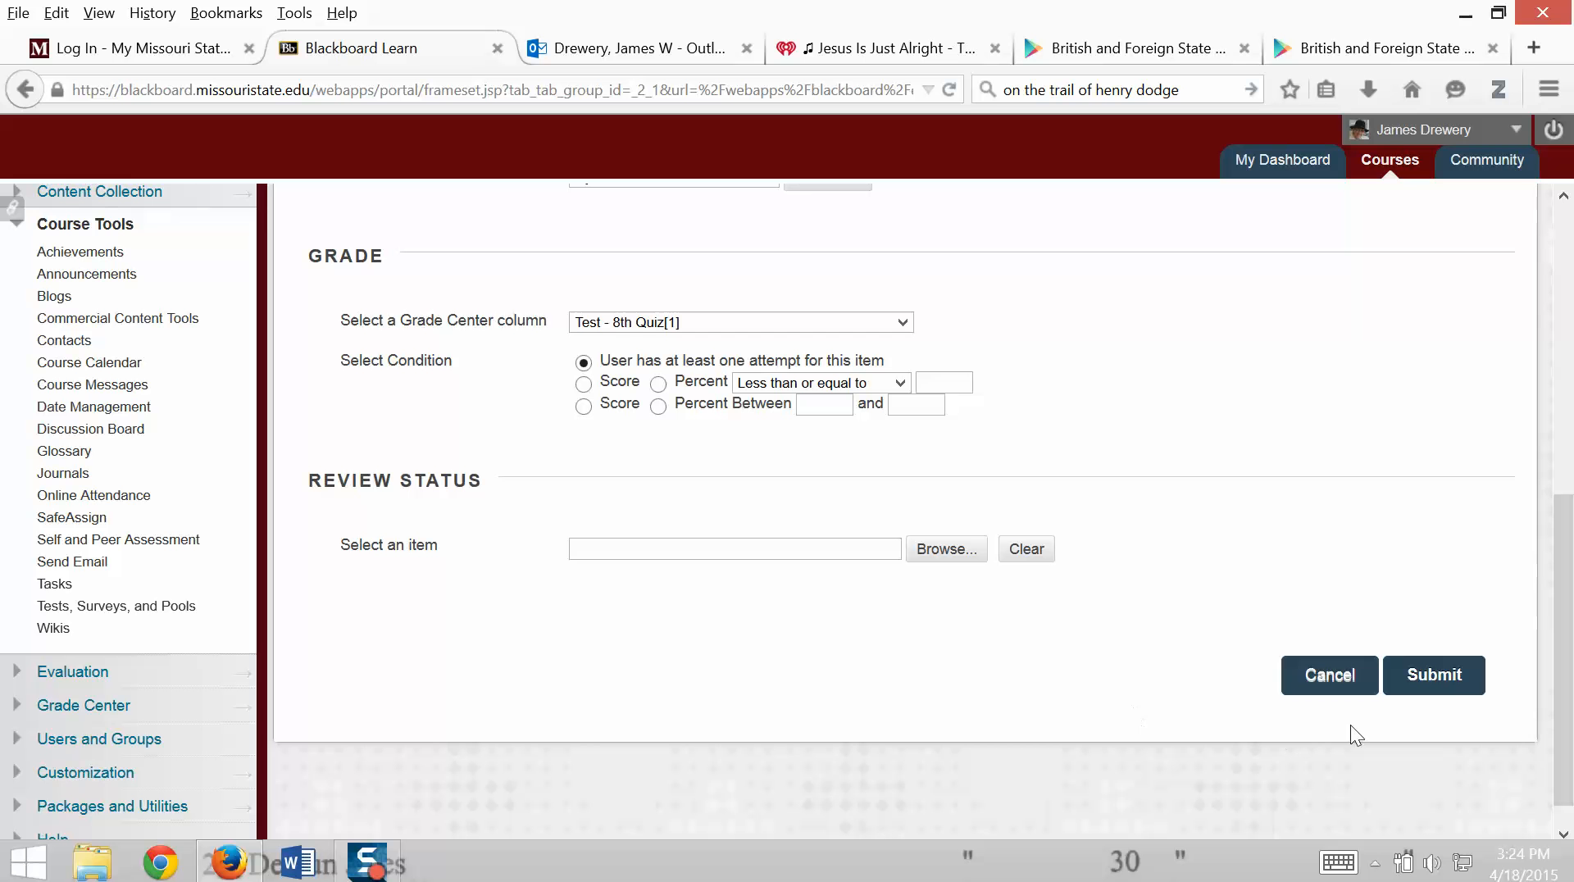
click(1436, 674)
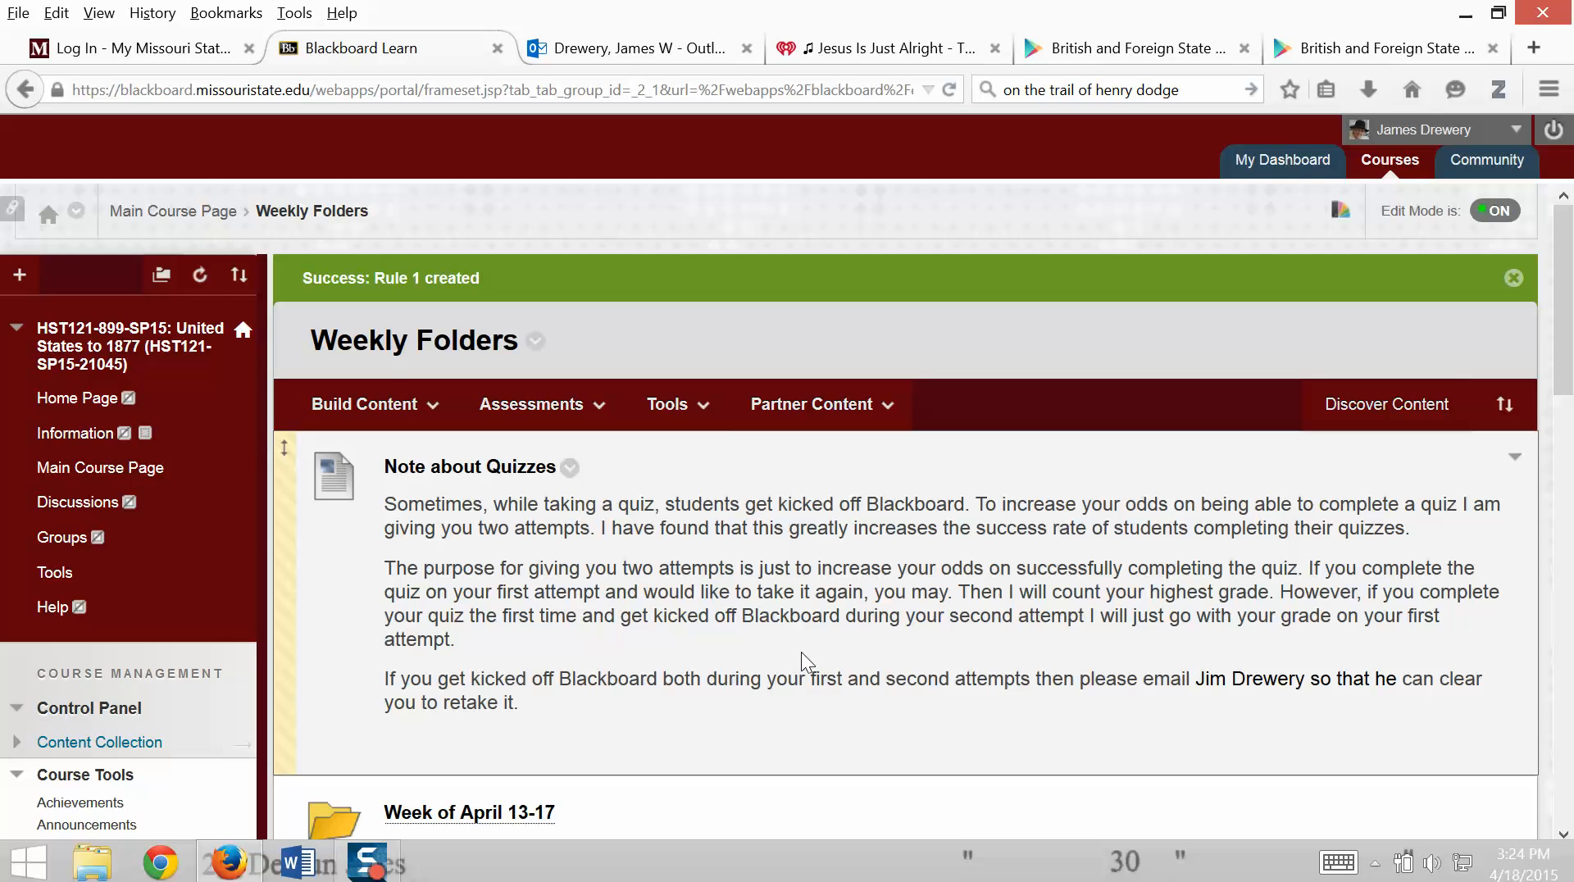
Step: Delete Rule 1 from the advanced adaptive release settings of the Week of March 23-27 folder
scroll(800, 651, down, 6)
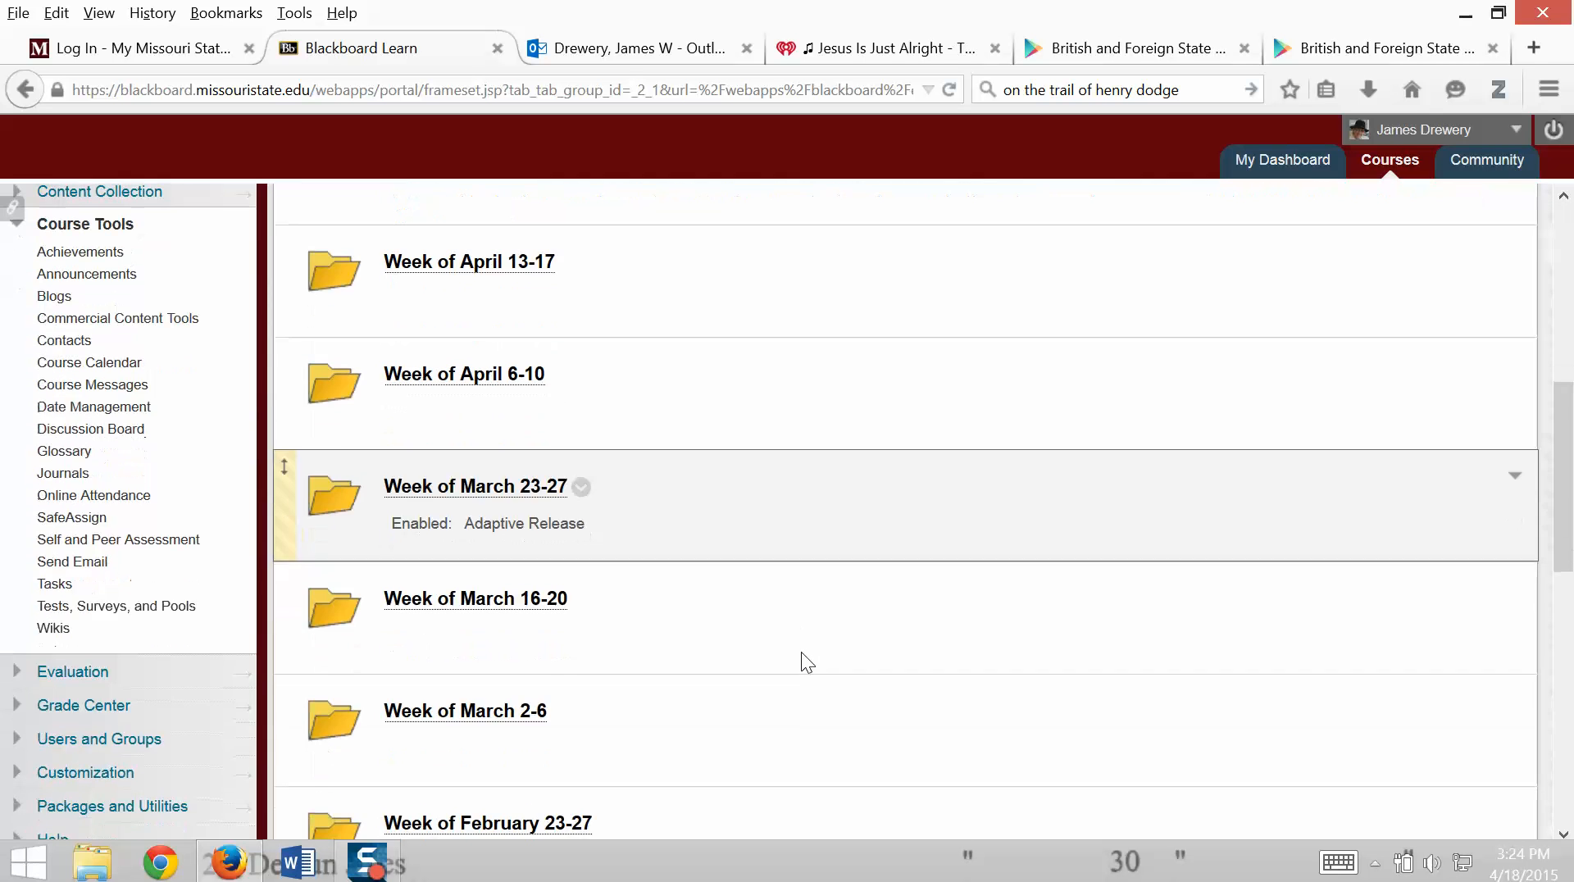
click(581, 490)
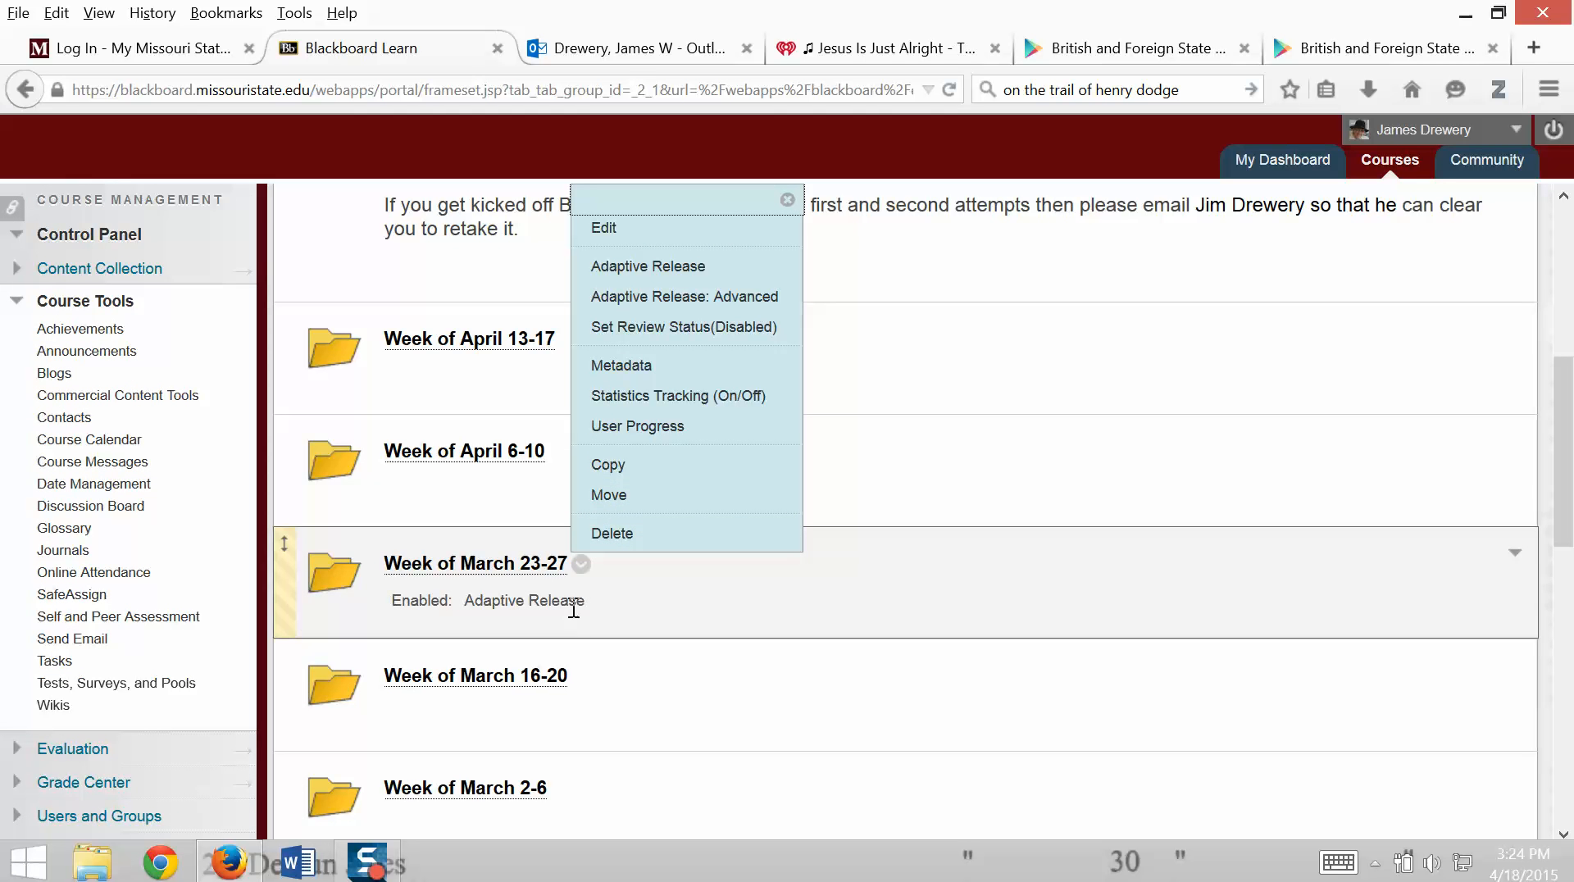
click(729, 299)
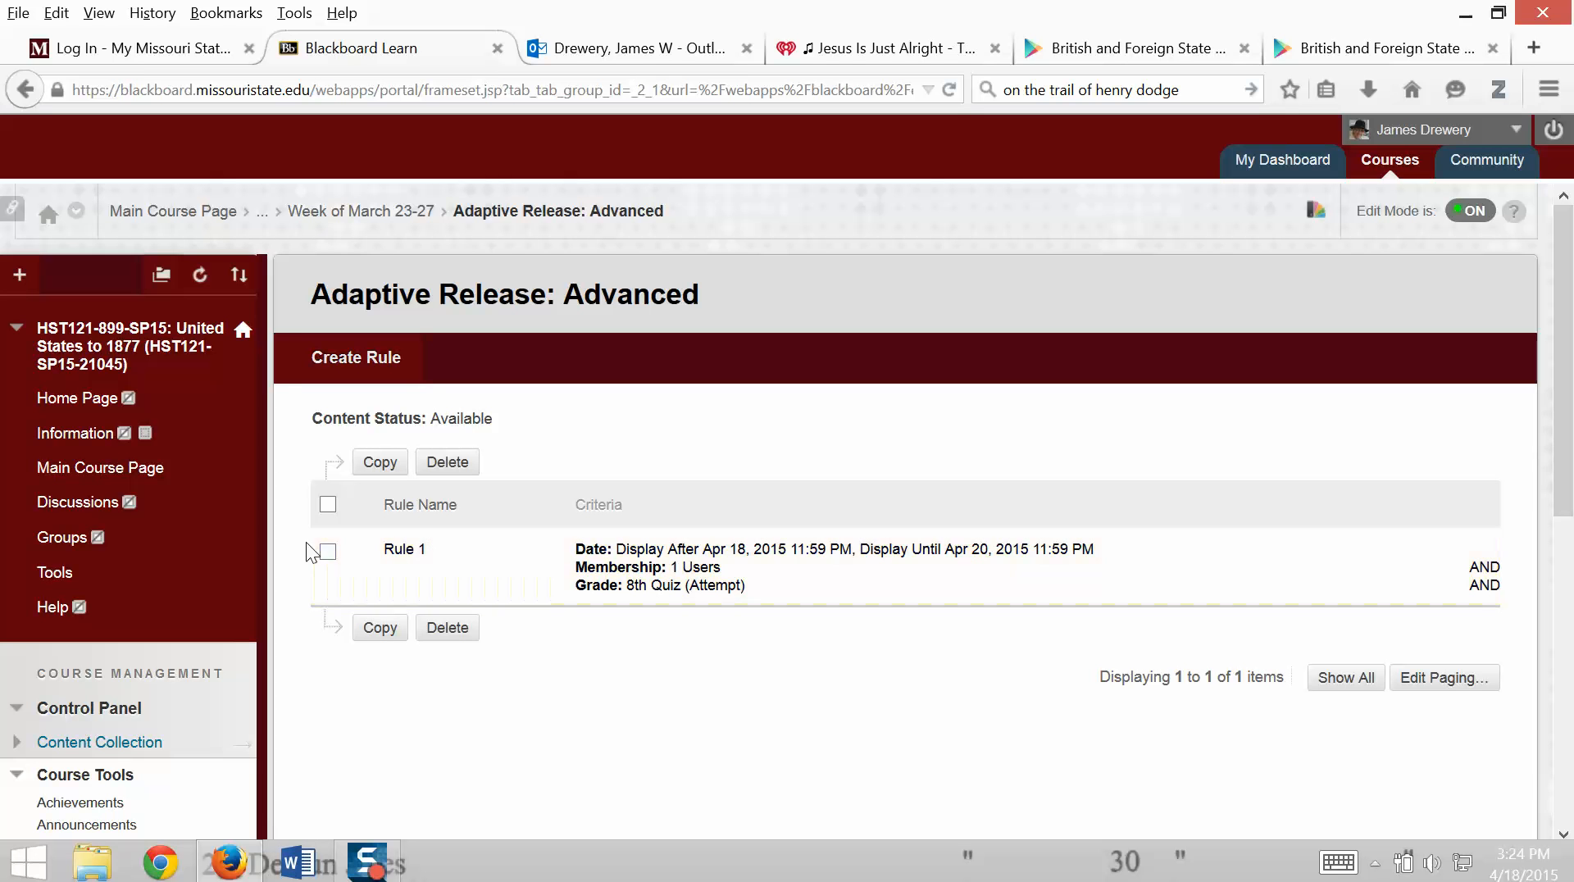
click(328, 552)
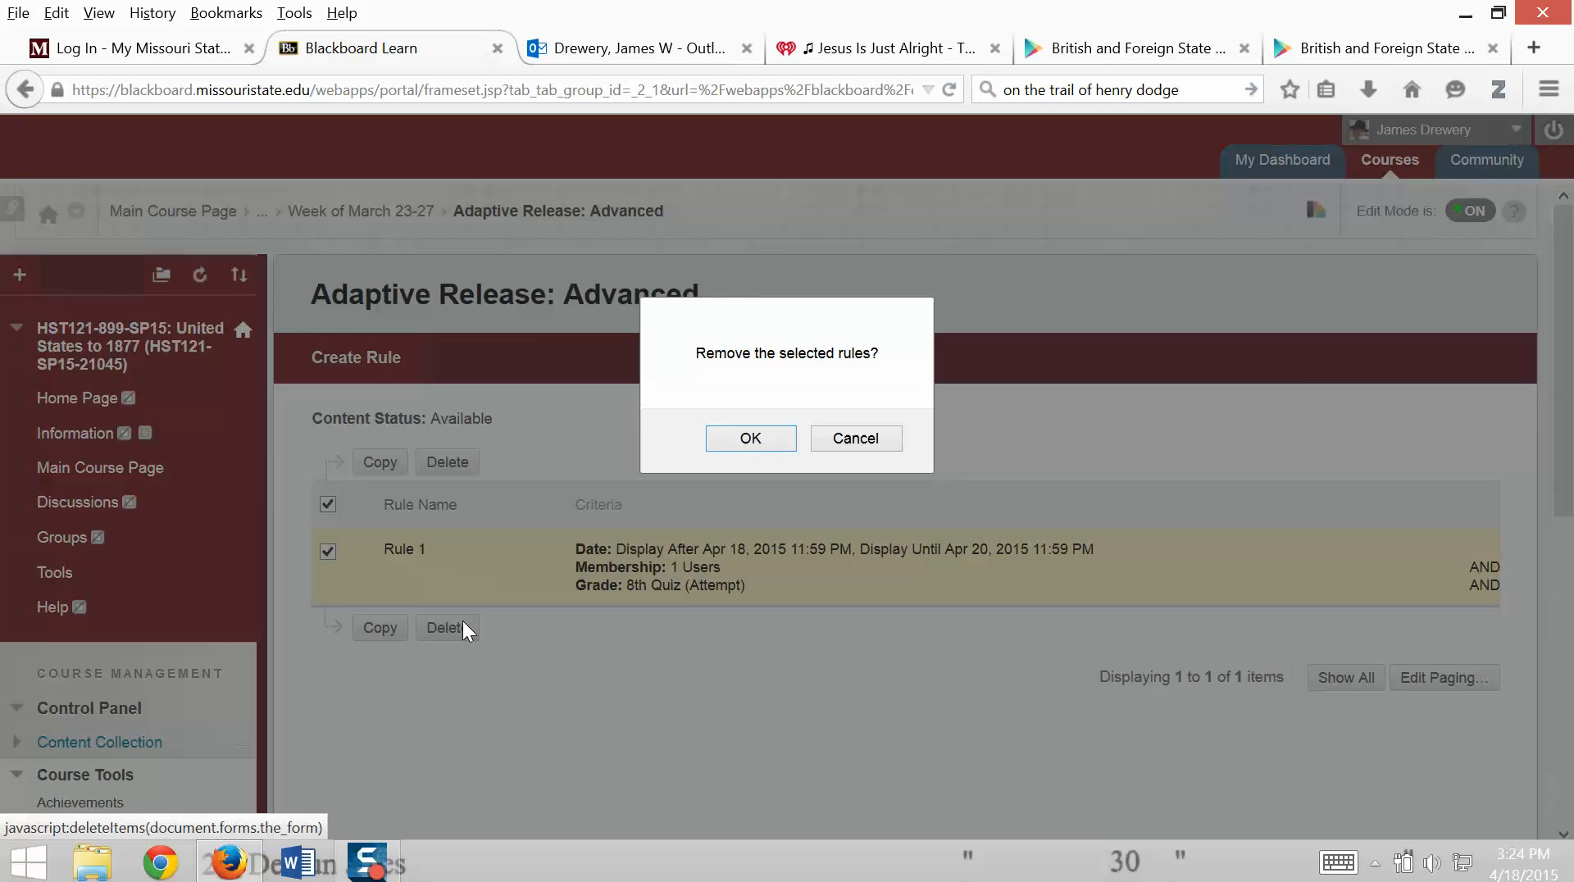
click(461, 626)
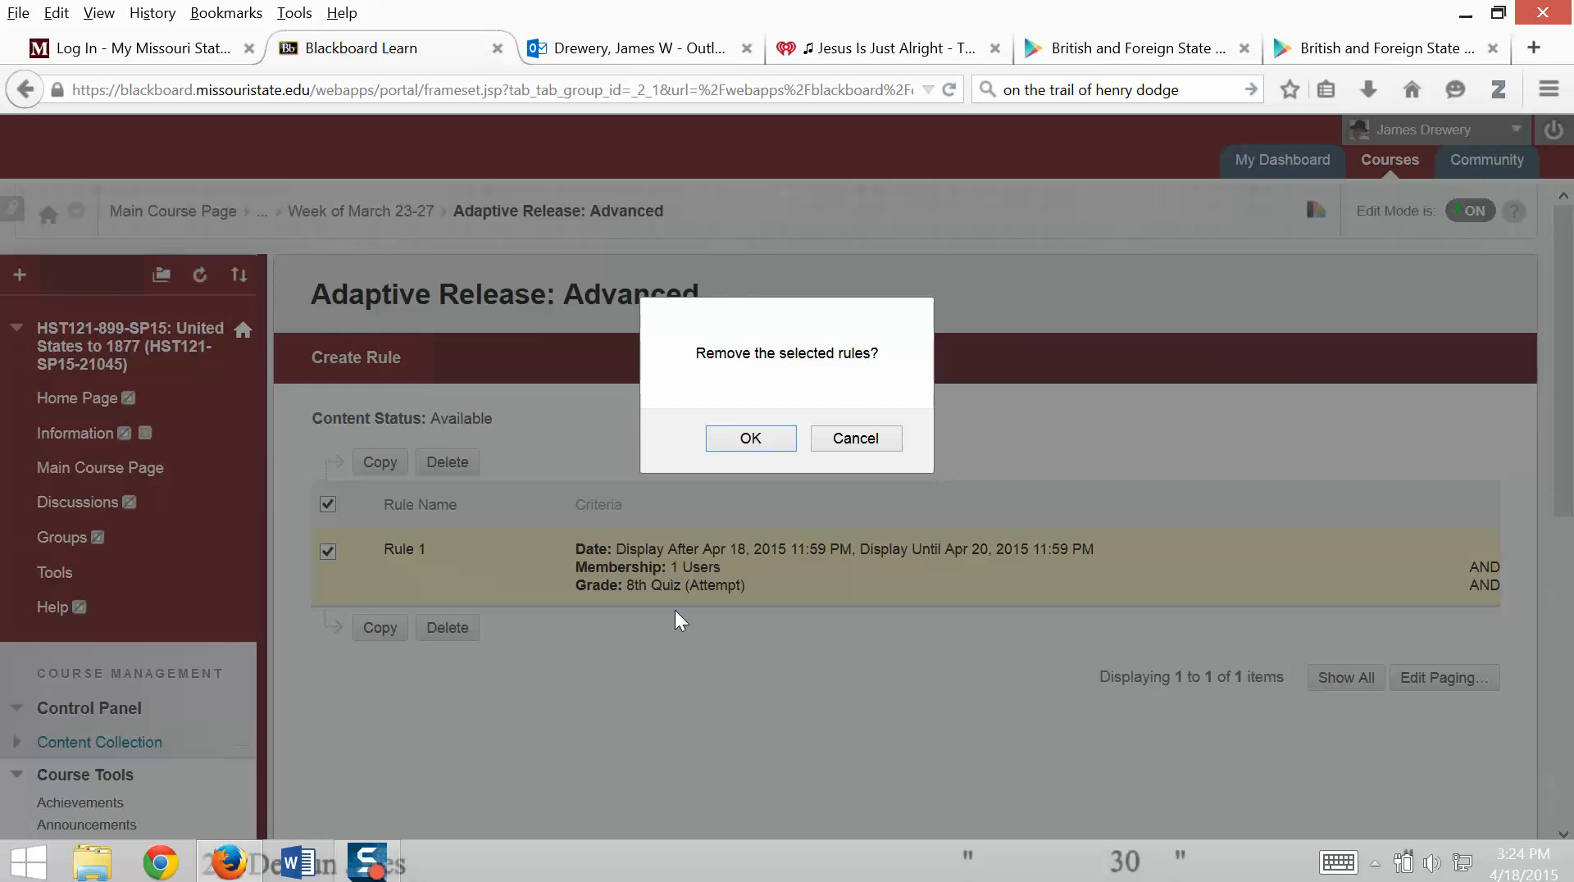
click(774, 441)
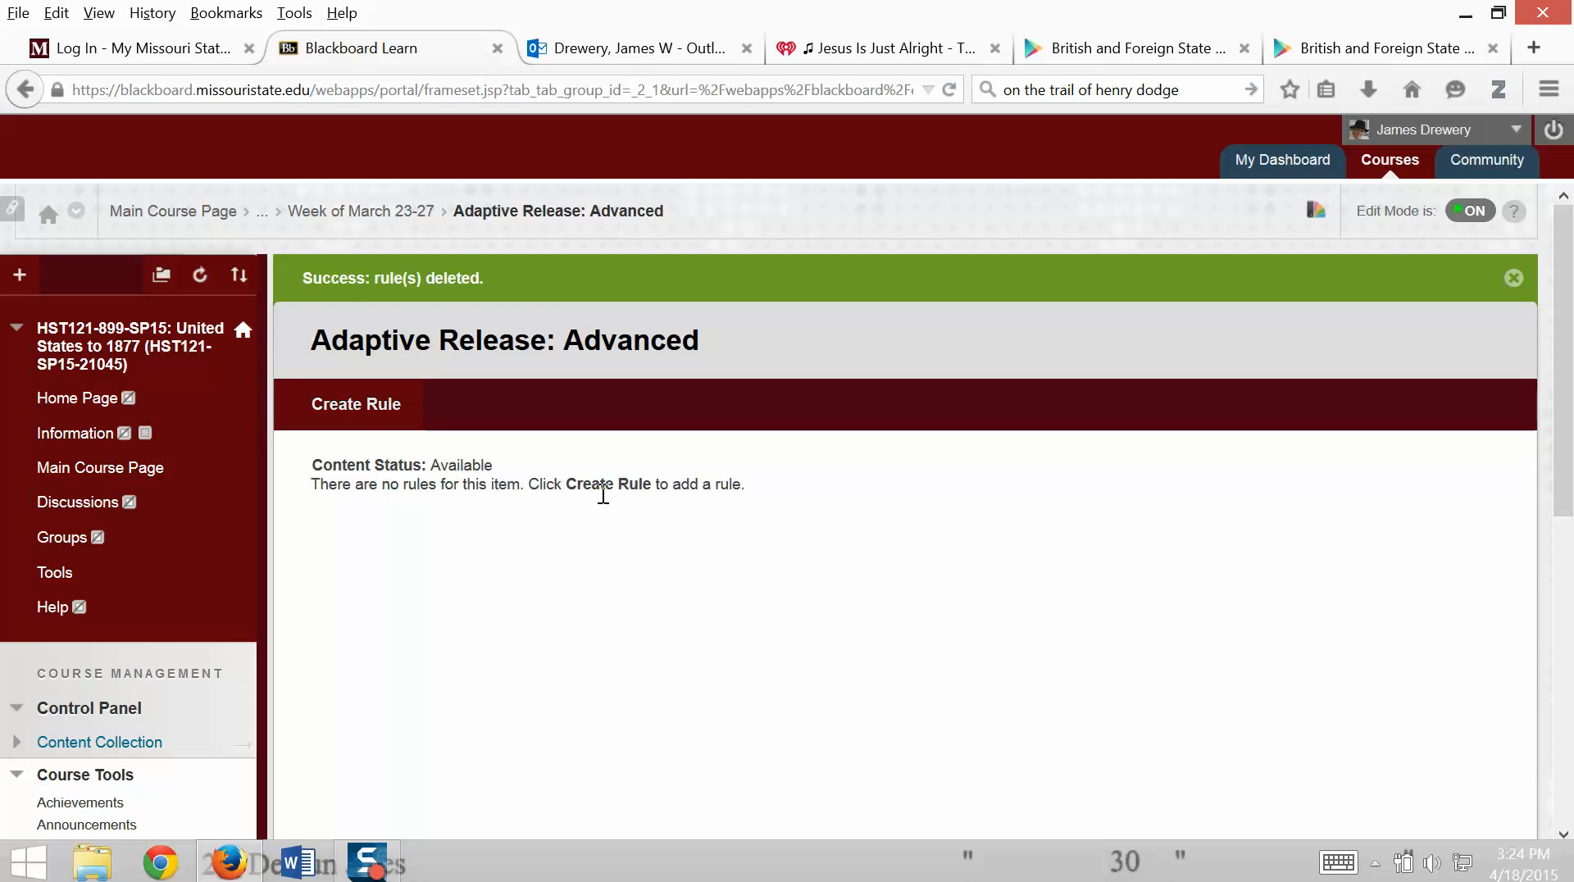
Step: Go into the Week of March 23-27 folder and open the 9th Quiz's advanced adaptive release rules
click(264, 216)
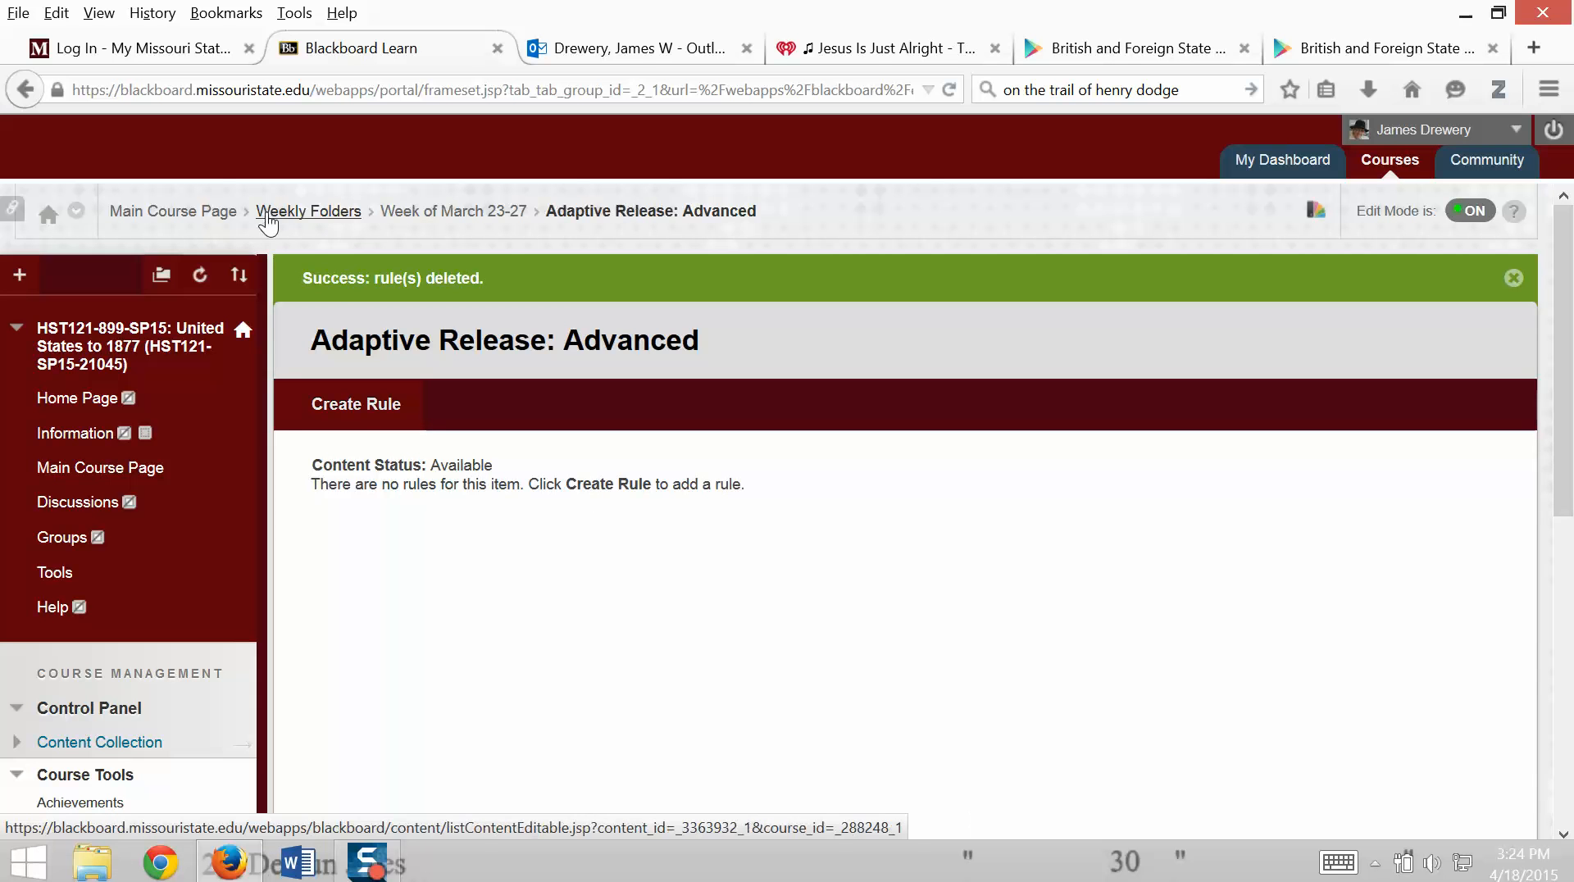
click(455, 216)
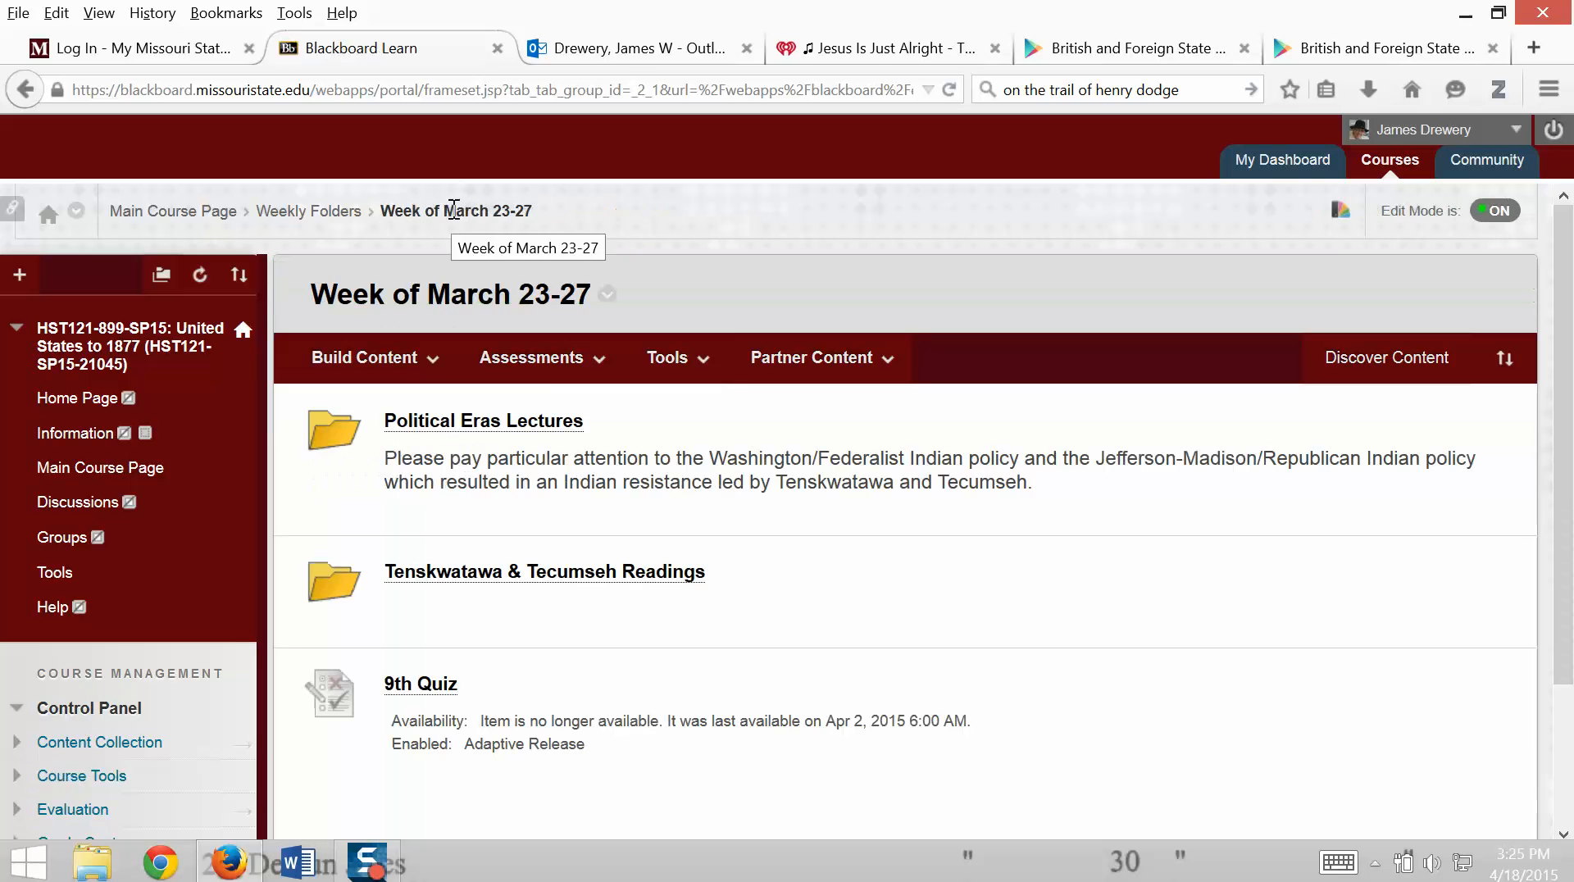
scroll(673, 495, down, 3)
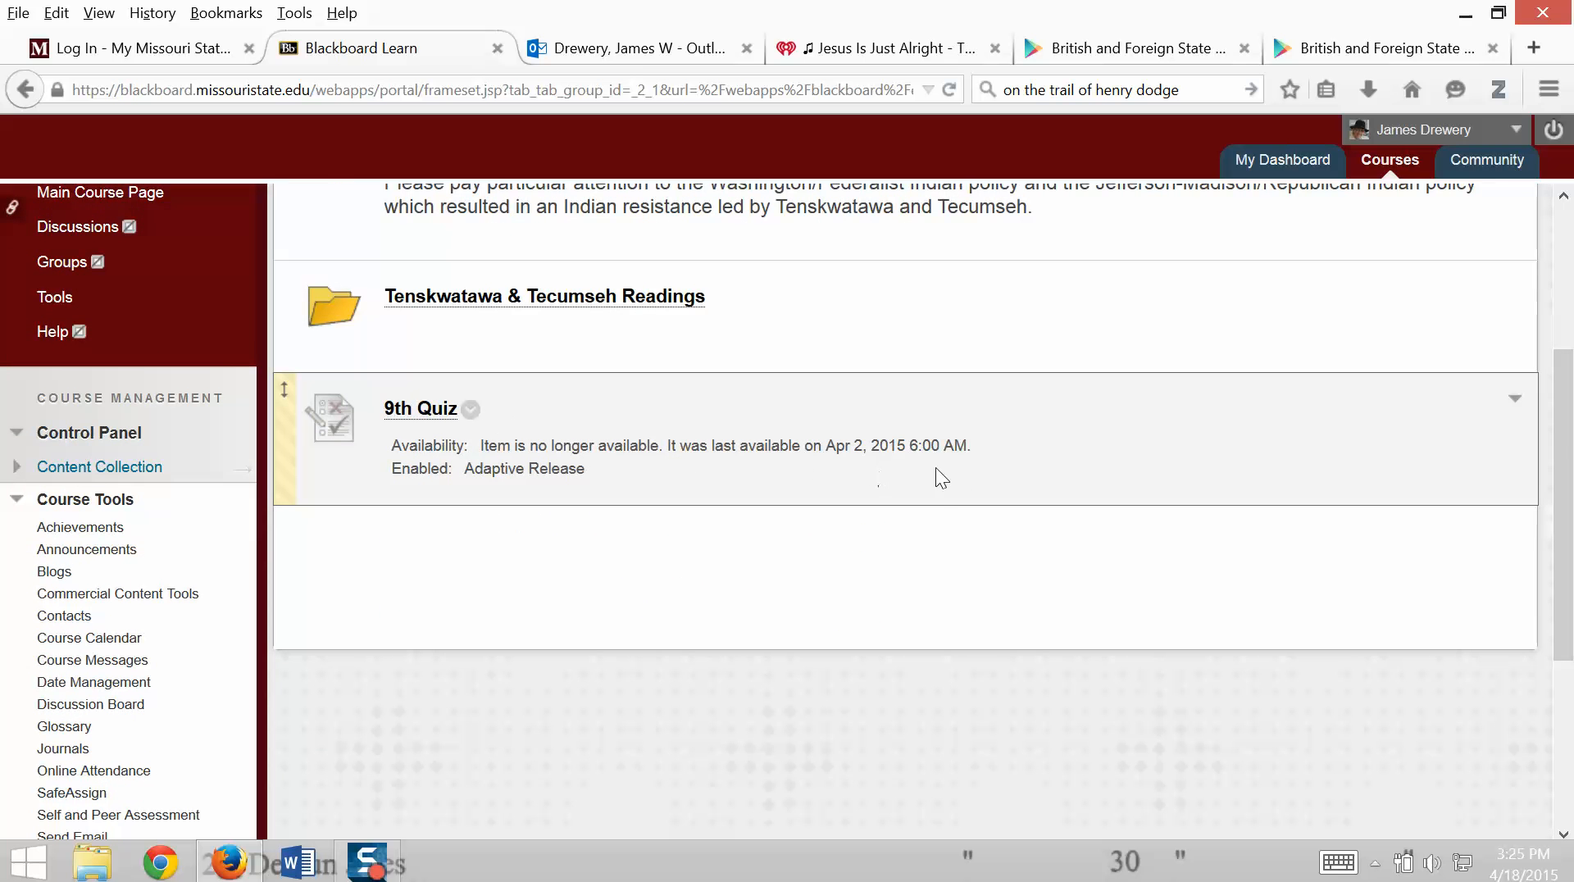
click(471, 409)
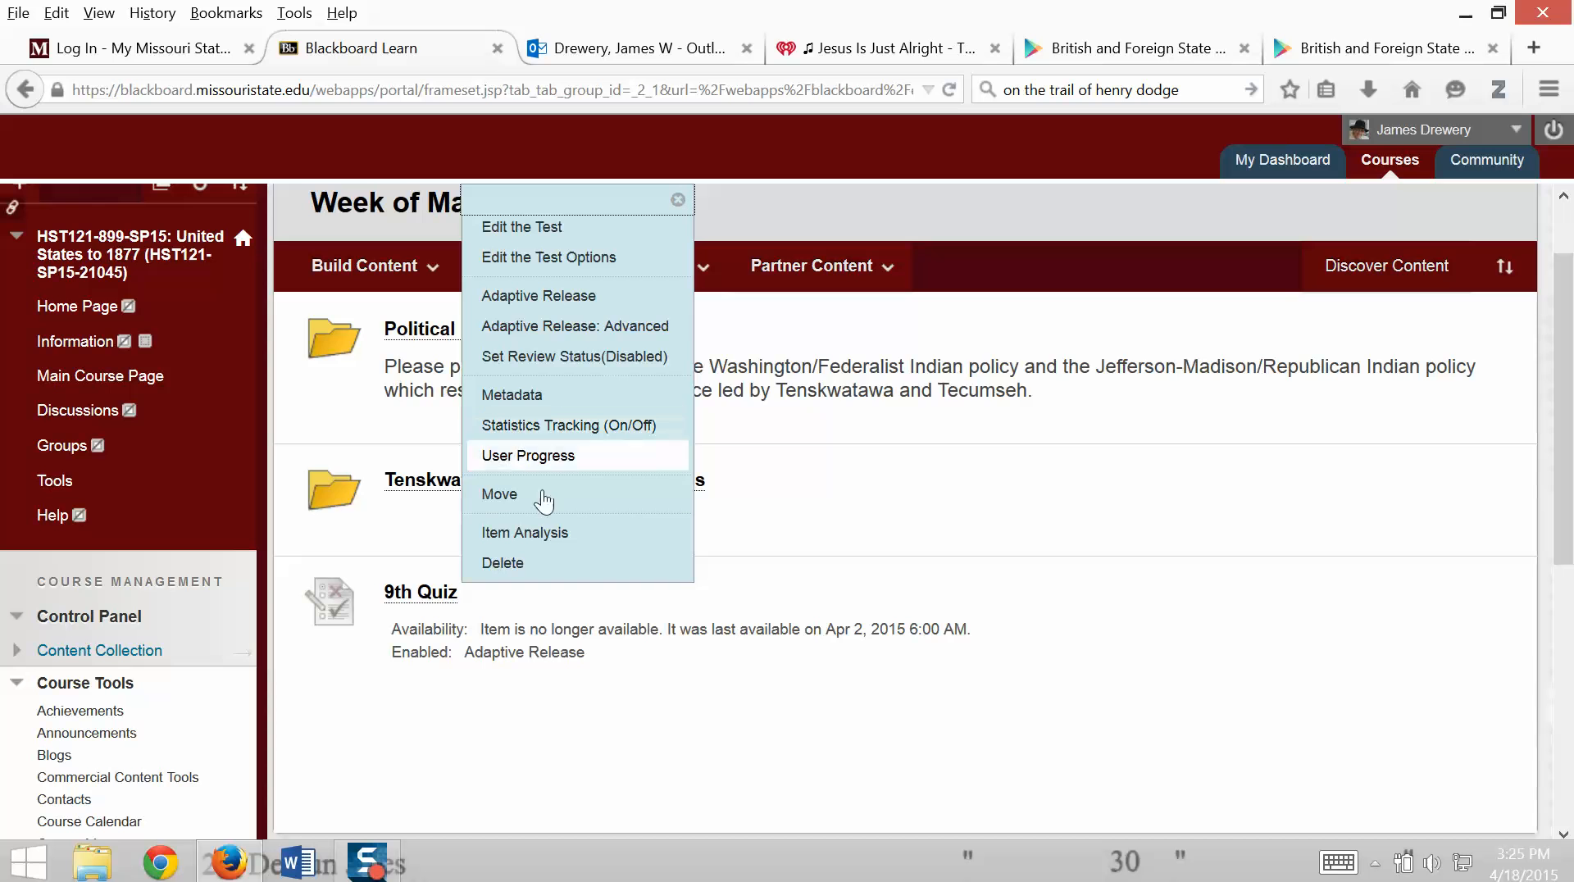
click(583, 328)
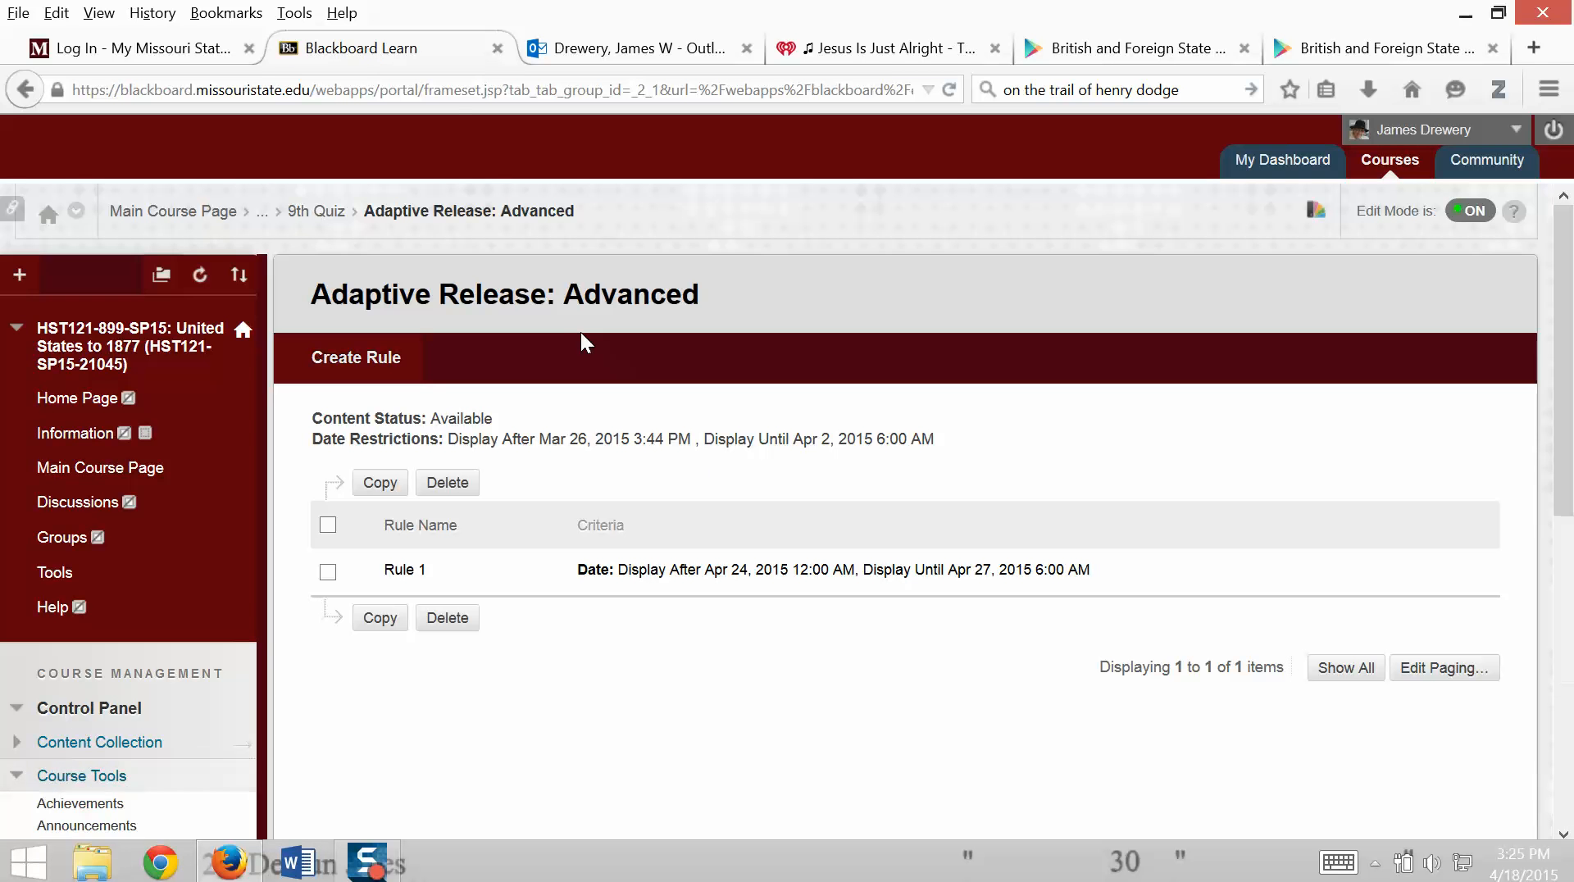
Step: Create an additional adaptive release rule for the 9th Quiz with the name Rule 2
click(356, 361)
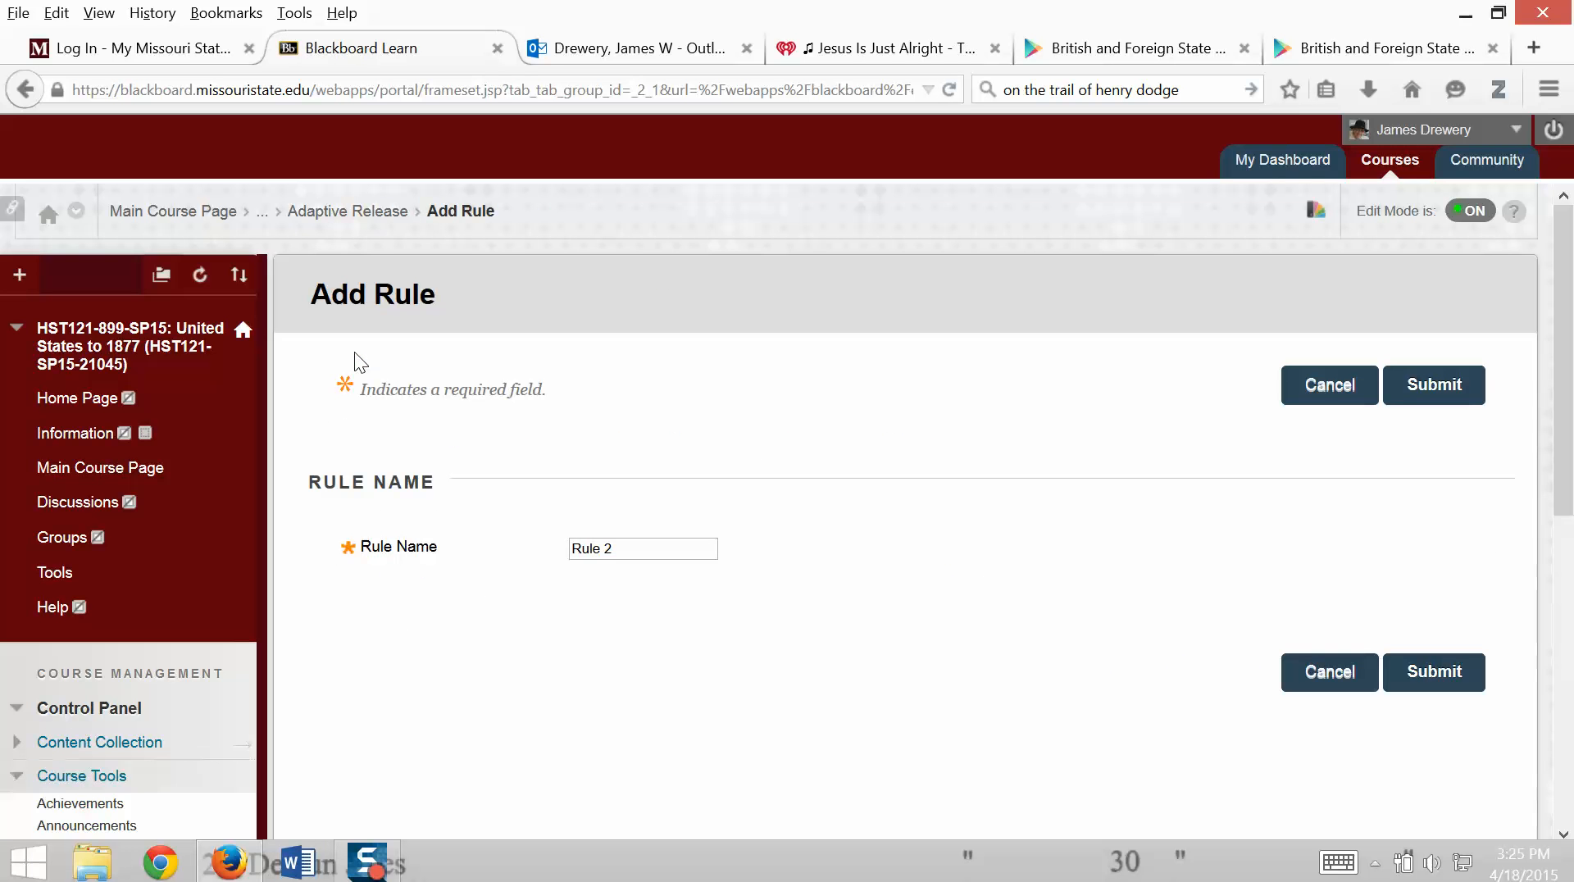
scroll(1386, 593, down, 3)
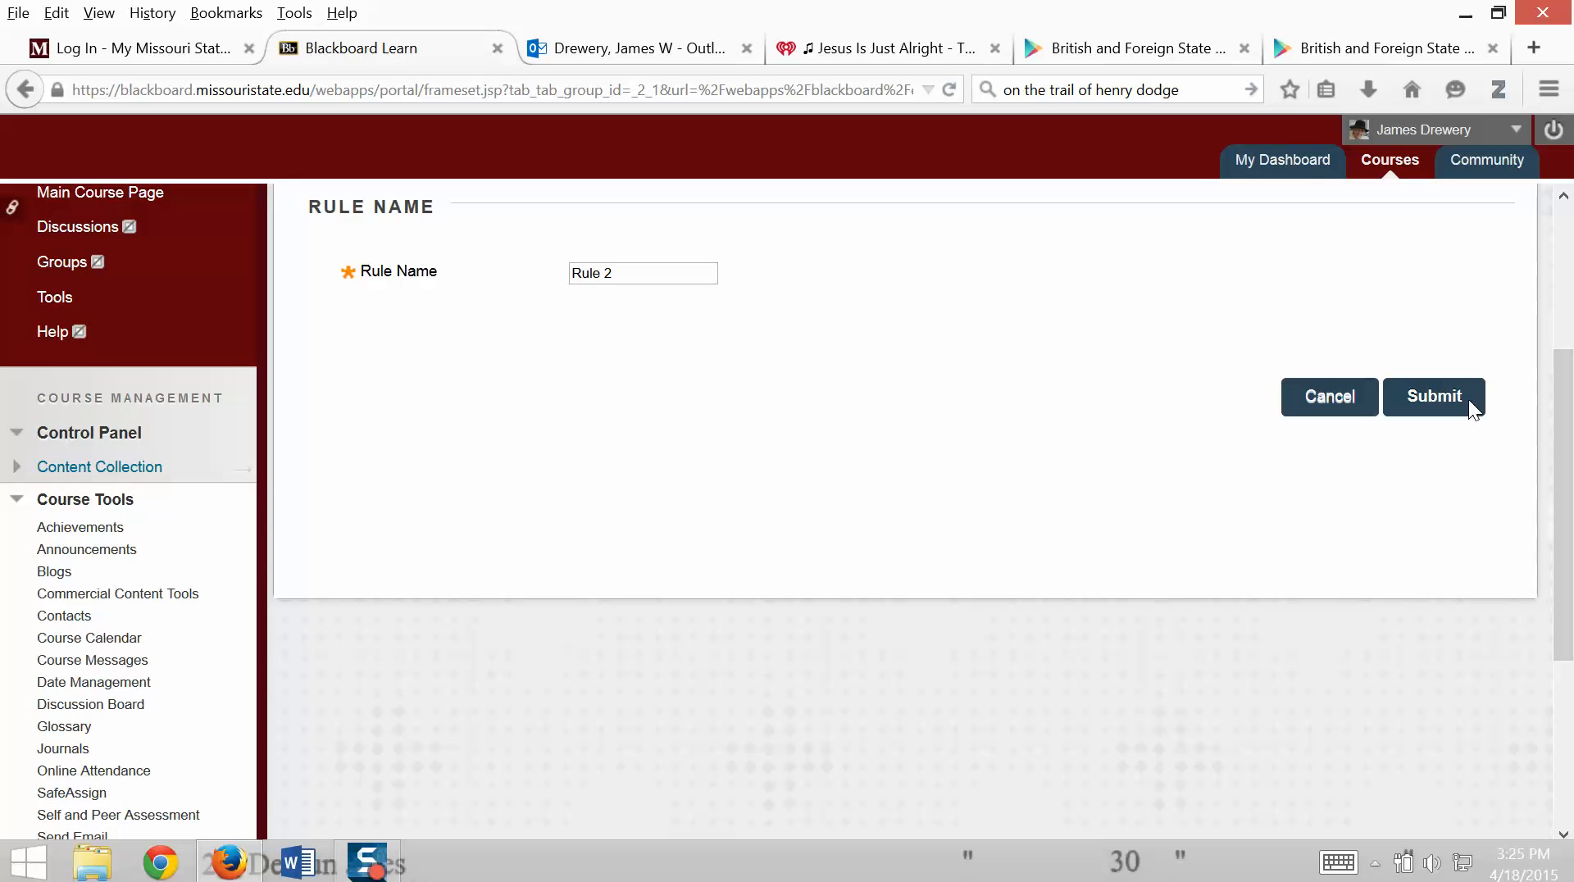
click(1433, 396)
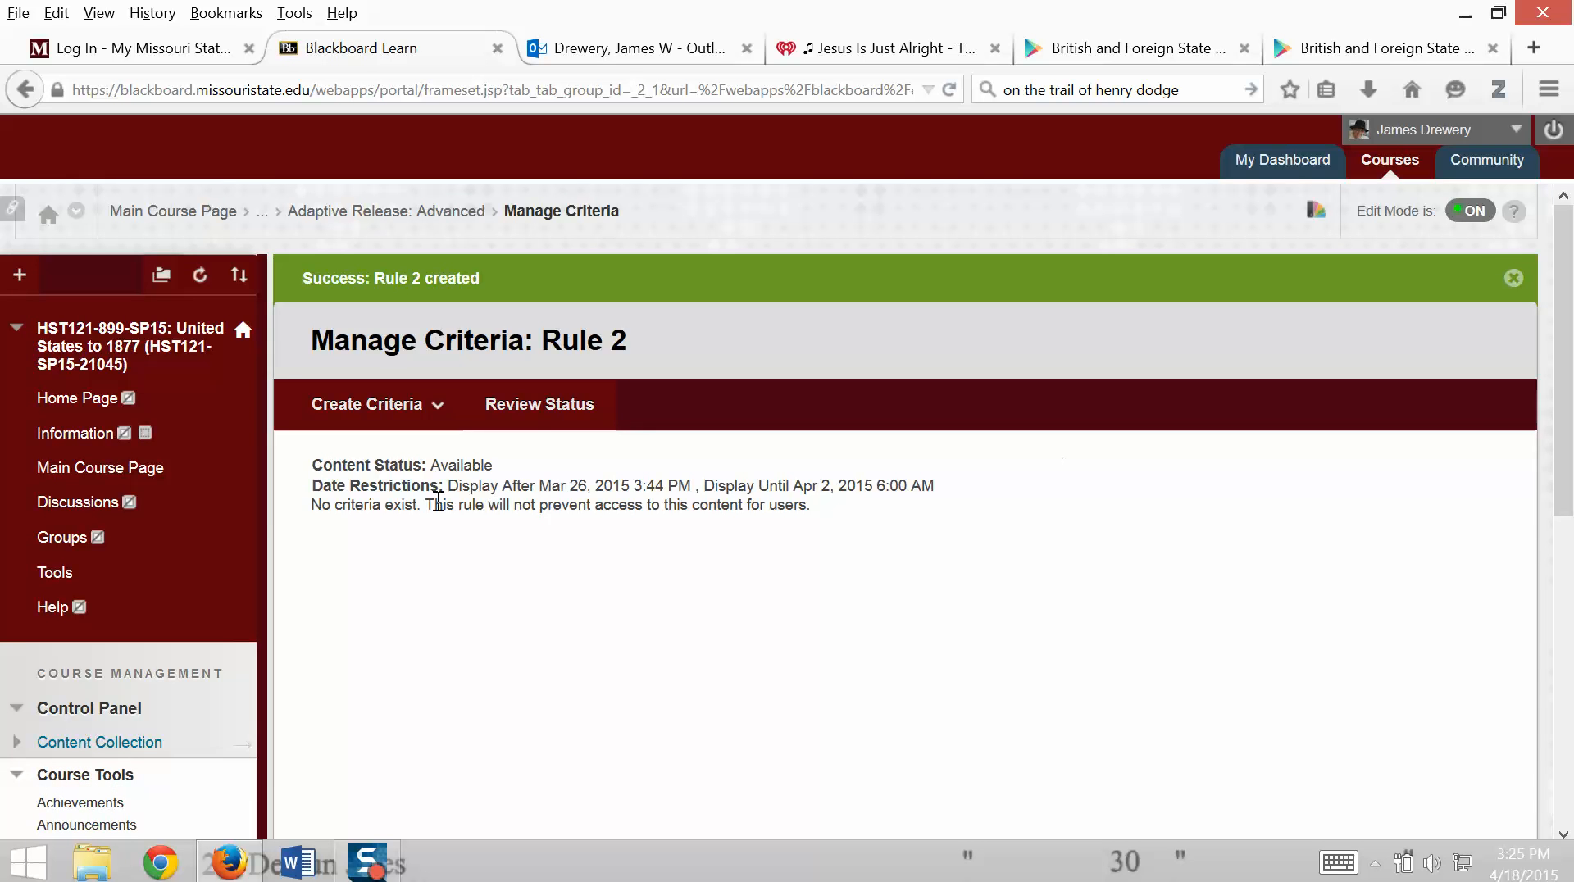
Step: Create a date criterion for Rule 2 and set its Display After date to 04/24/2015
click(392, 422)
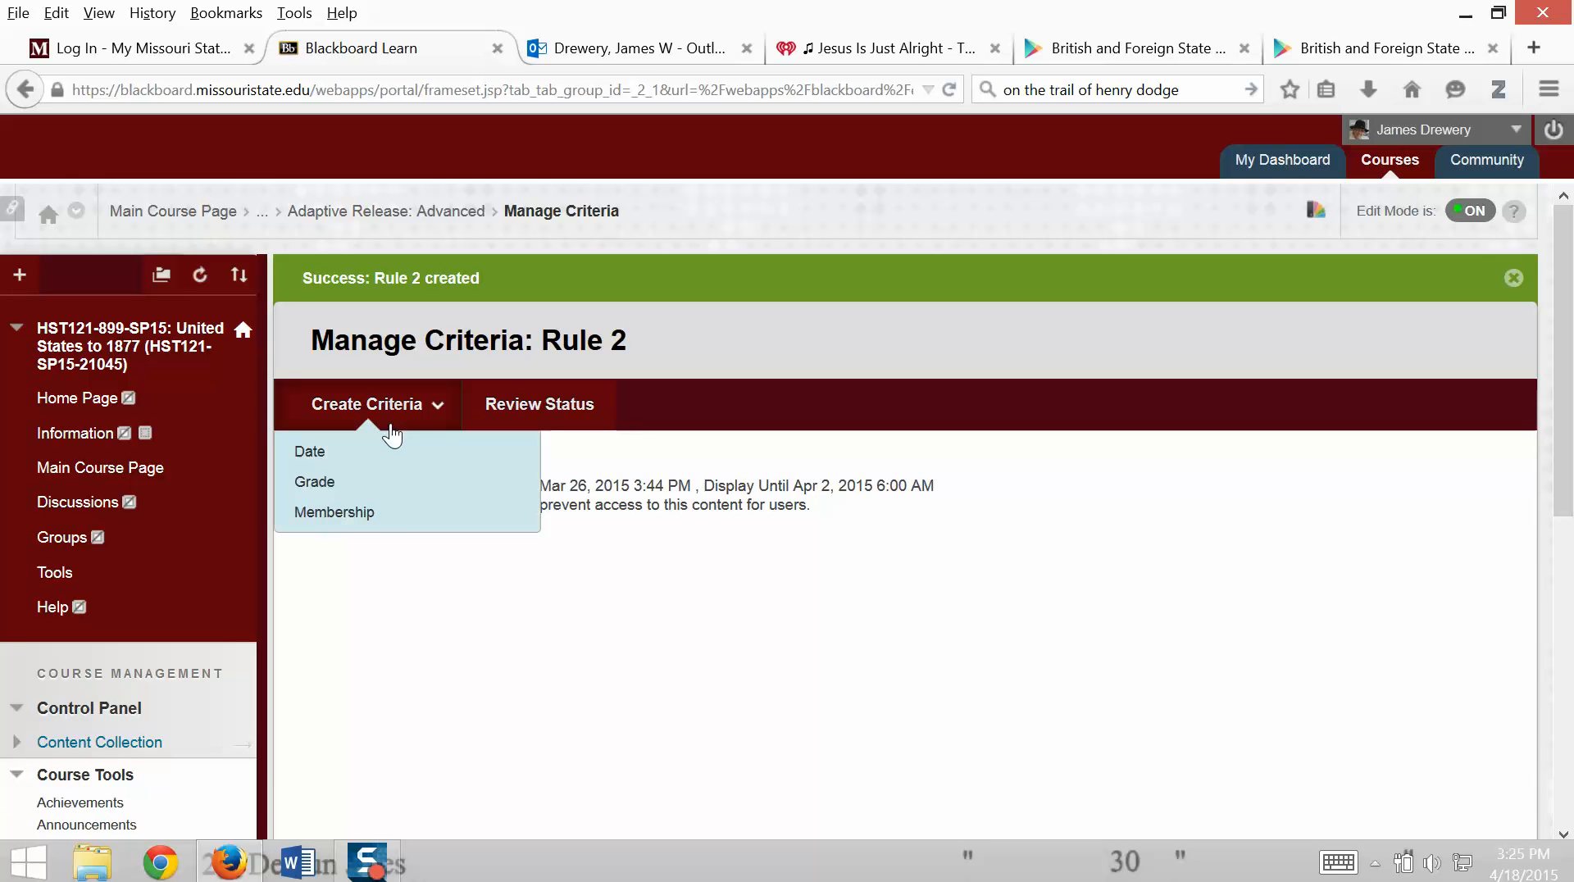
click(321, 459)
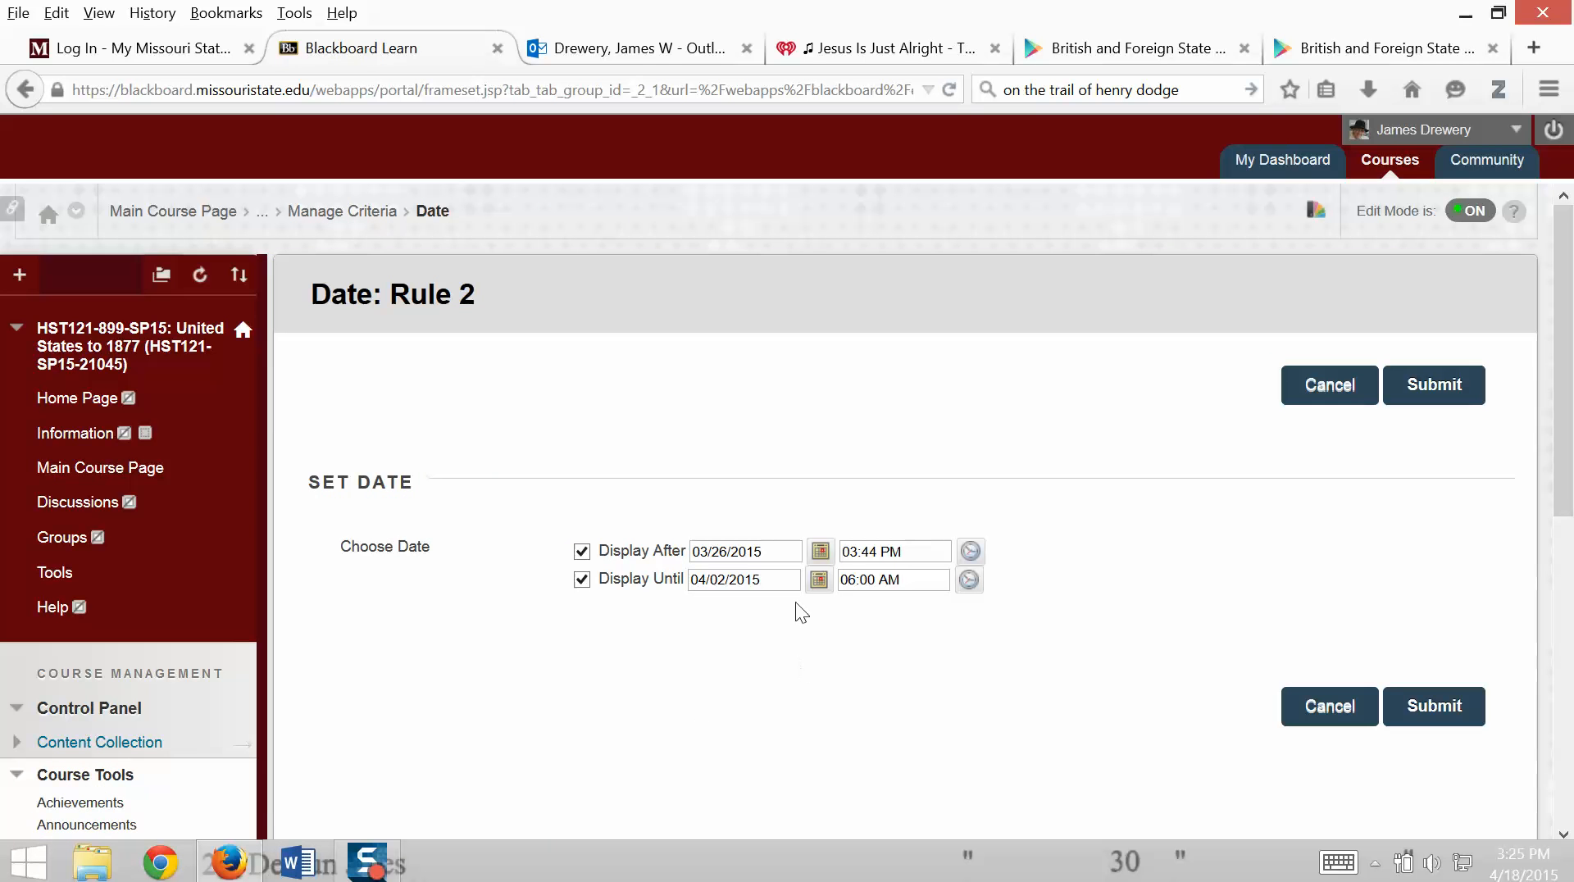
click(822, 554)
click(1014, 592)
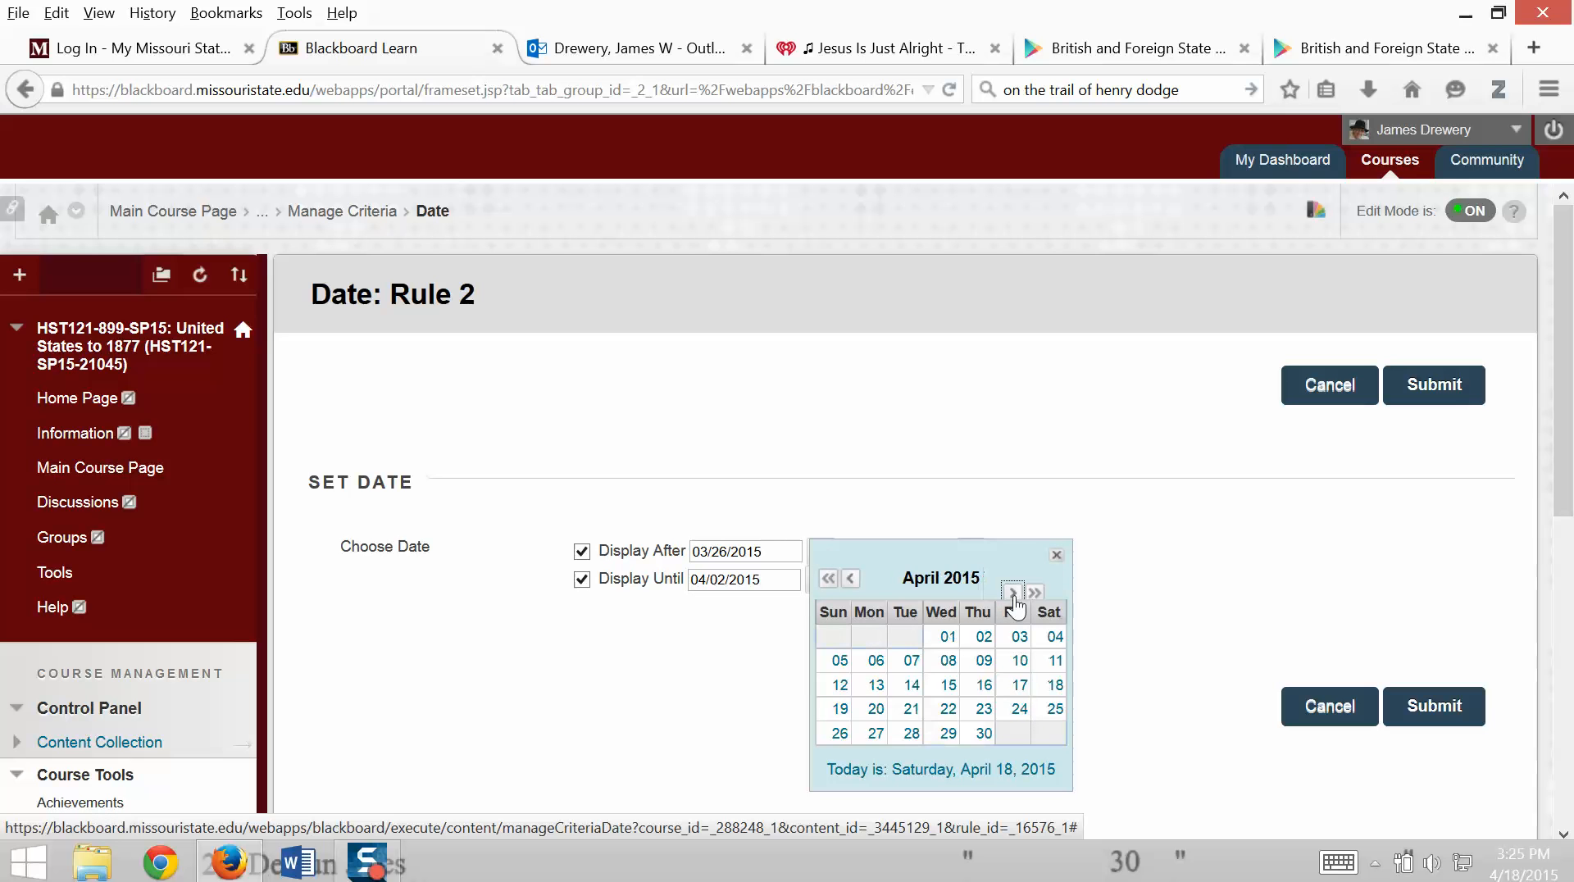
click(1019, 708)
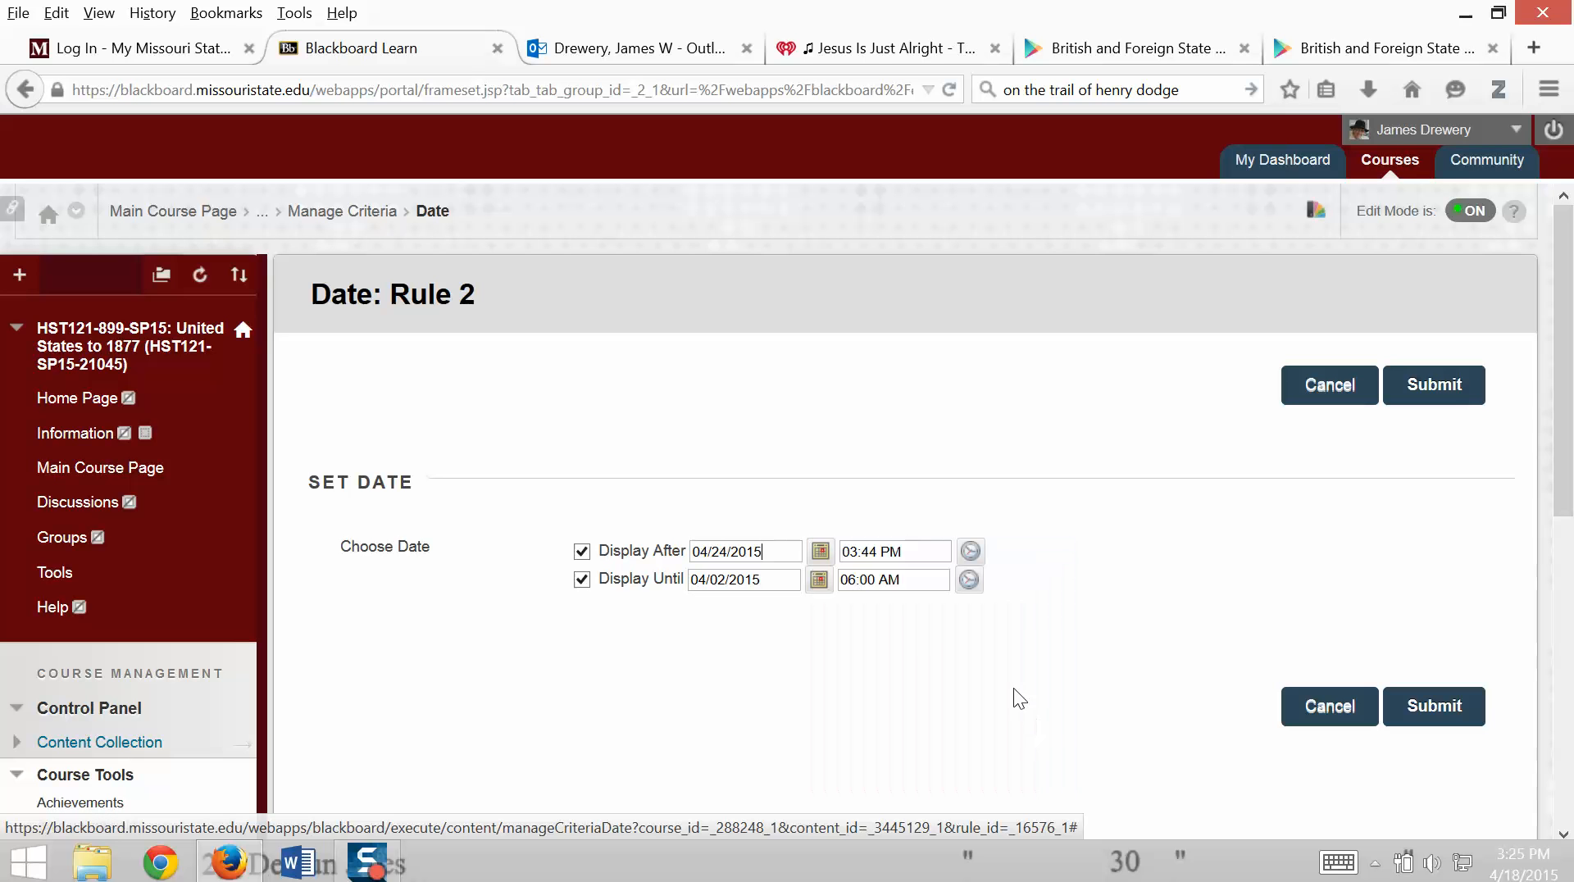
Step: Set the Display Until date of Rule 2's date criterion to 04/27/2015
click(818, 581)
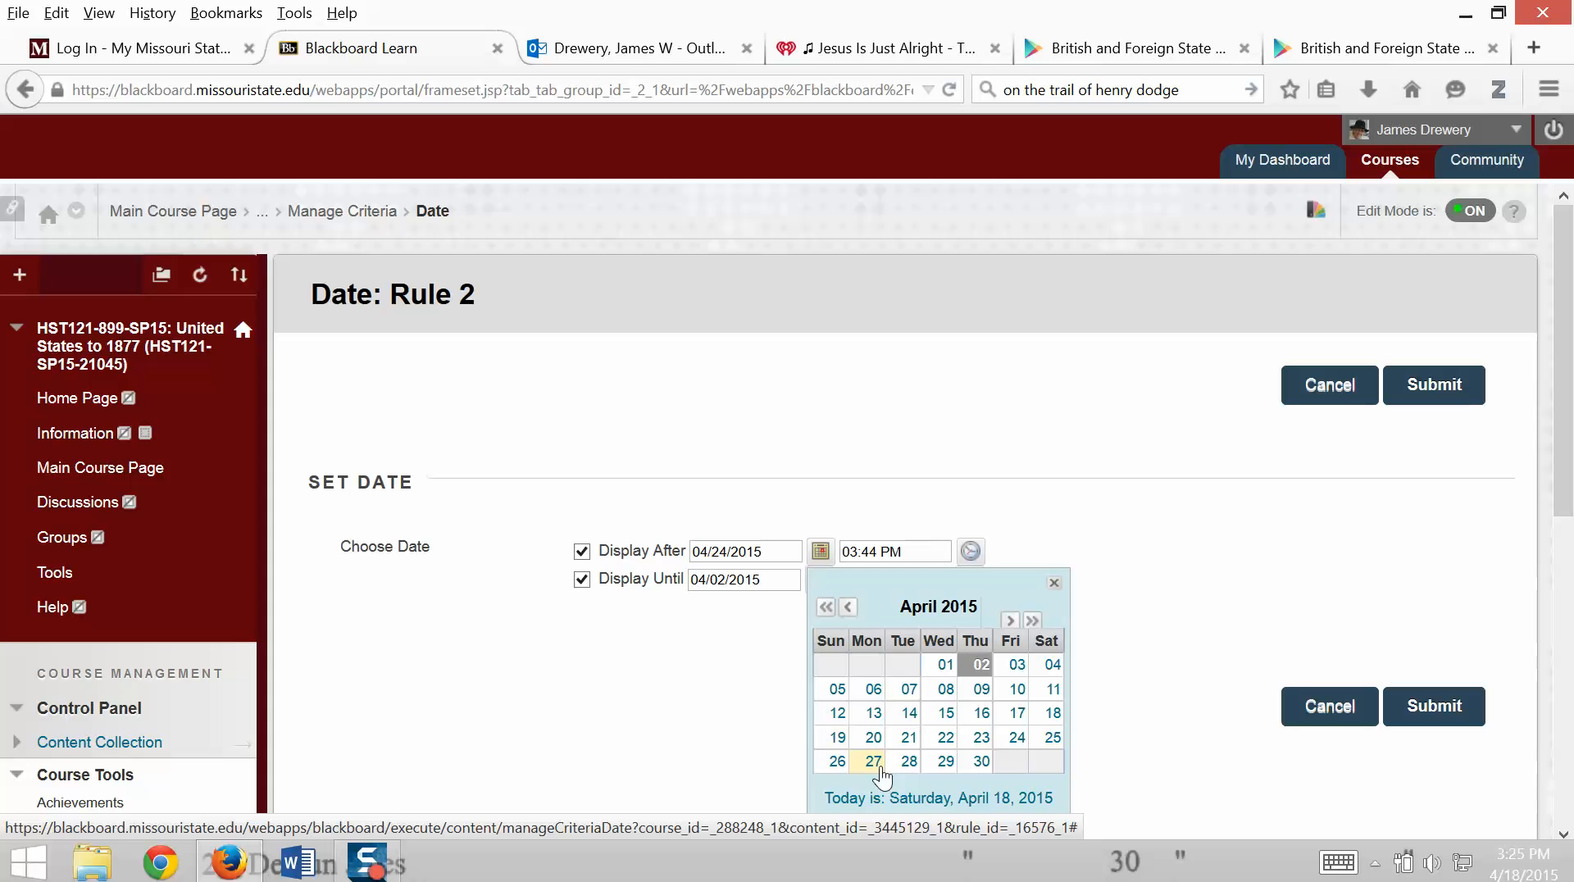
click(1213, 557)
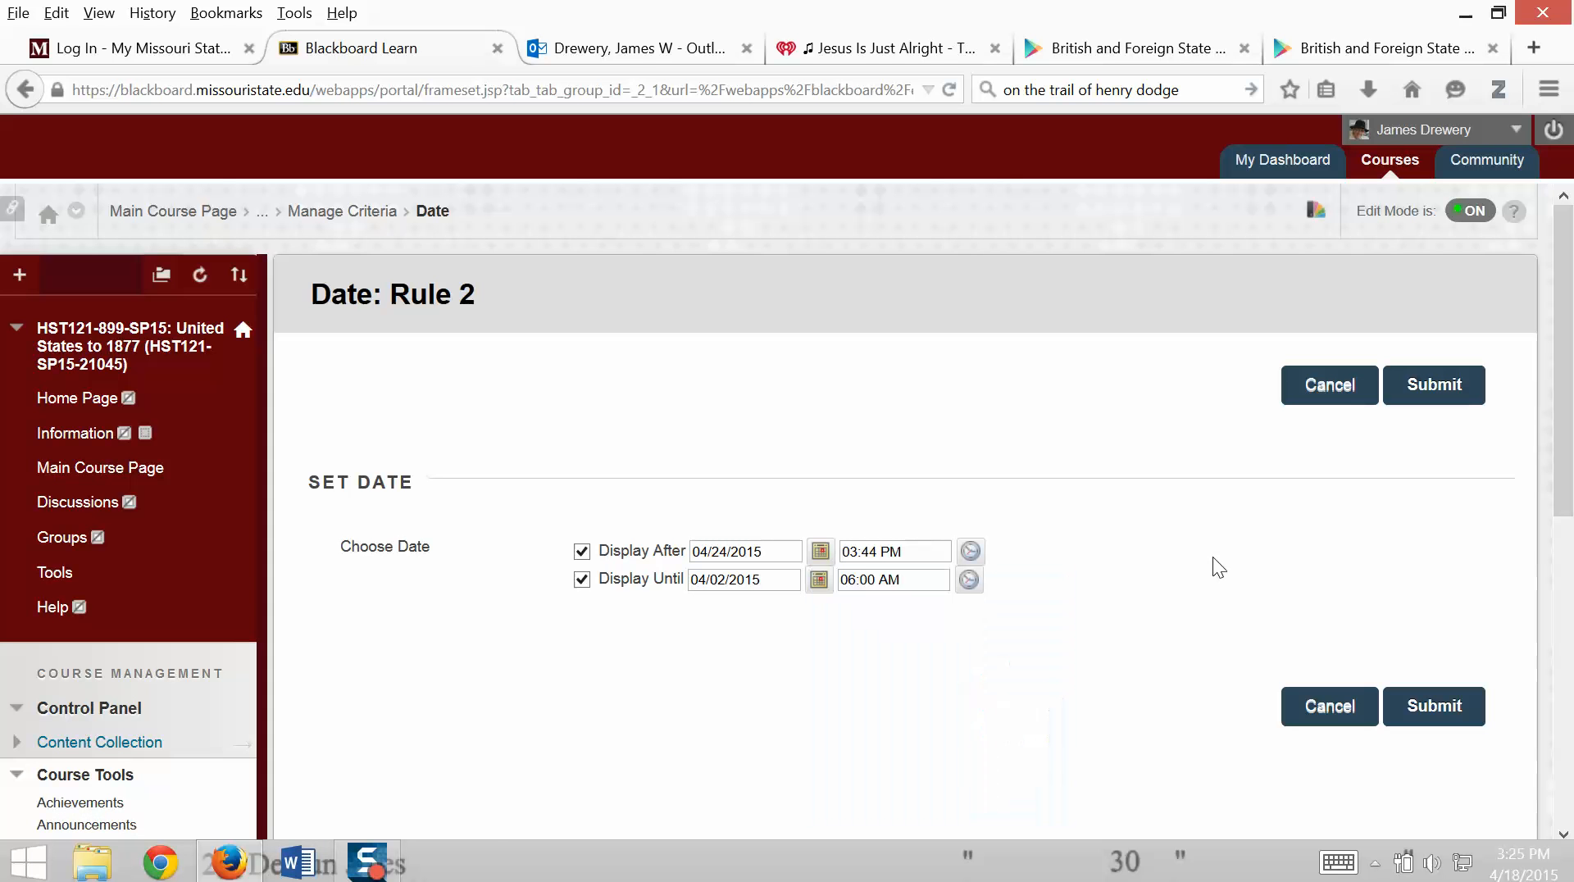
click(825, 587)
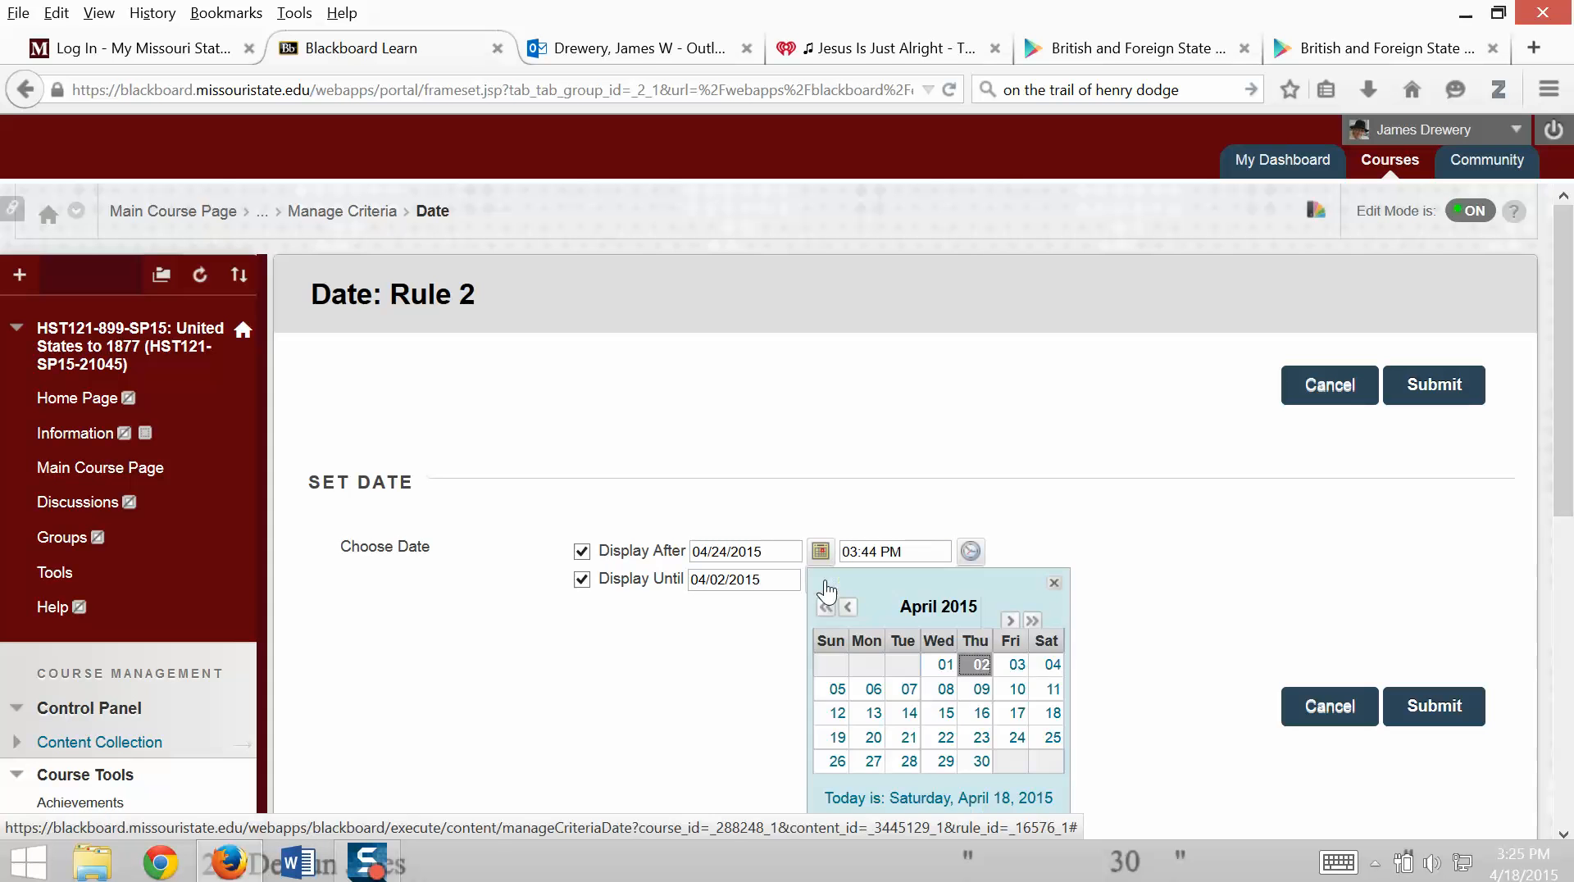
click(872, 762)
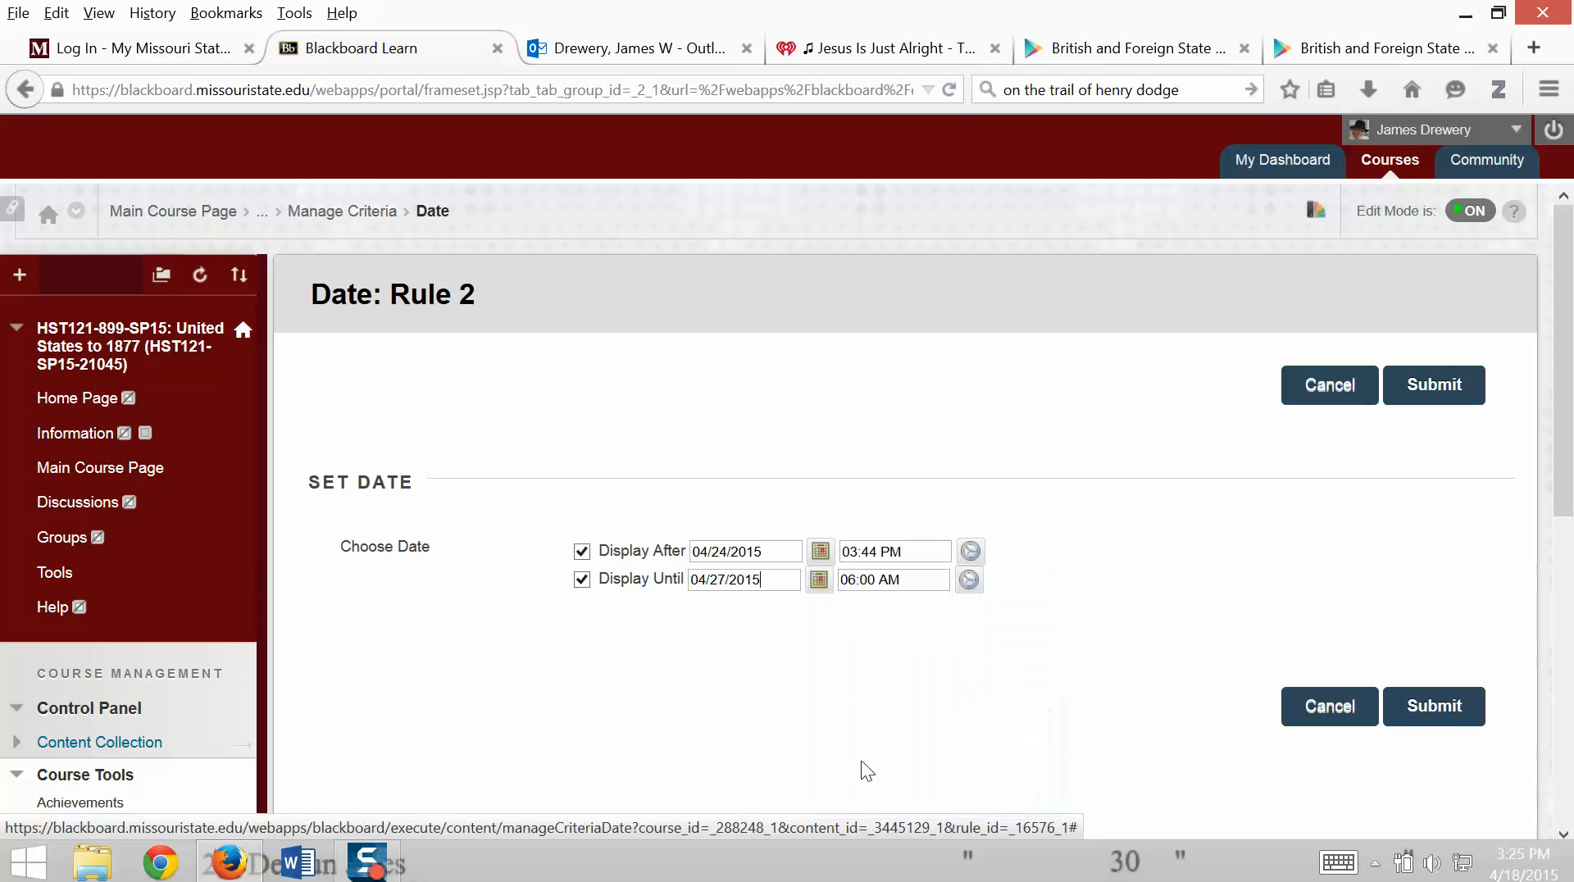
Step: Set the Display After time to 12:00 AM and submit the date criterion, accepting the notice about the item's existing date
click(970, 551)
click(993, 577)
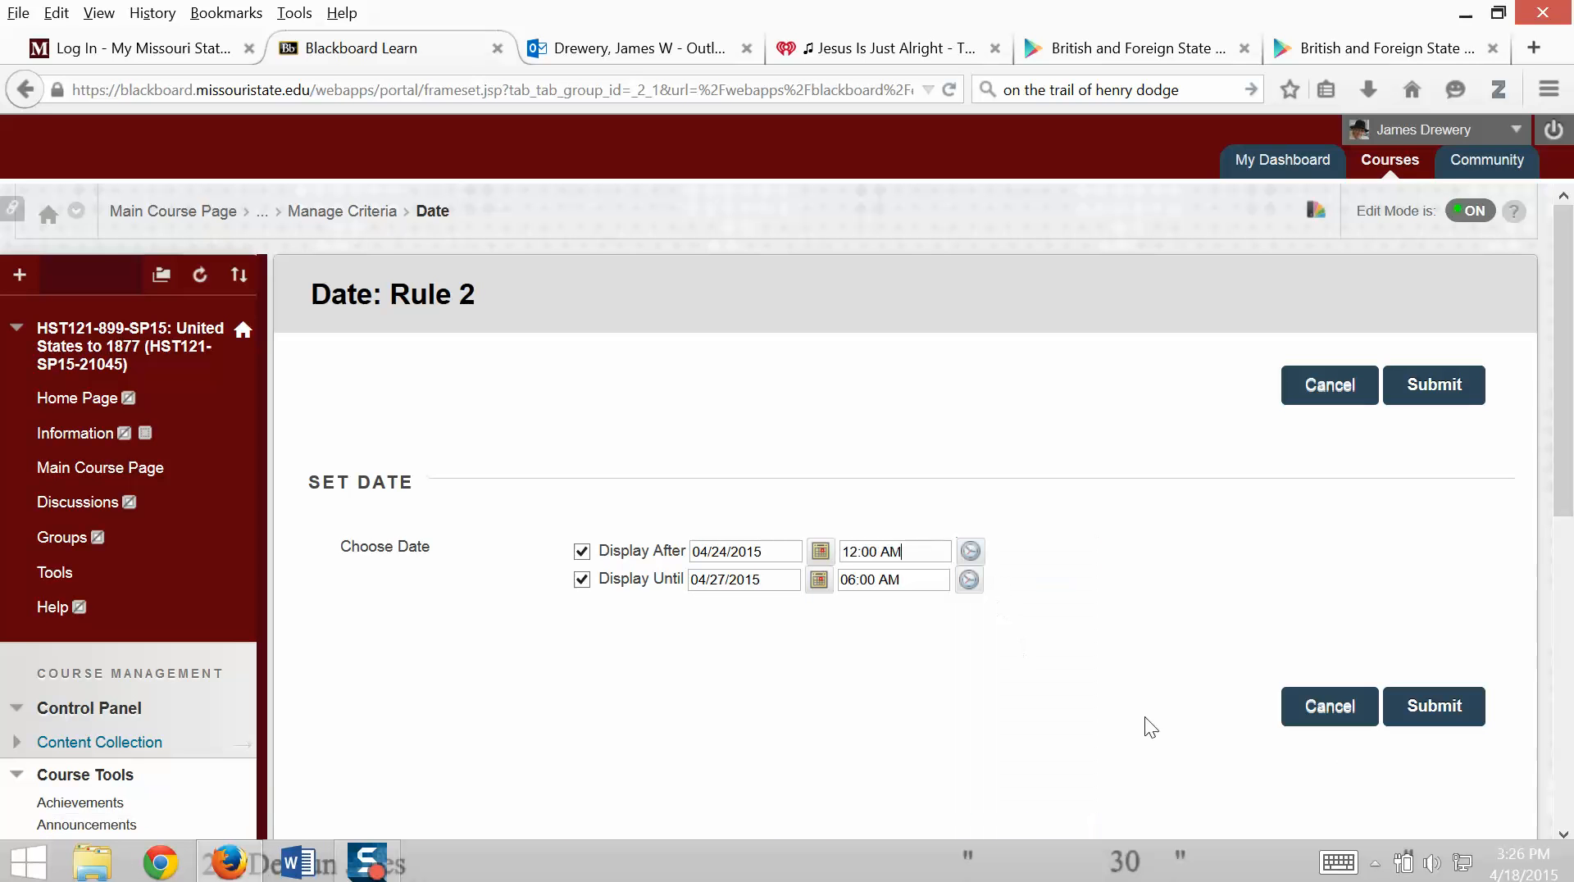
click(1456, 706)
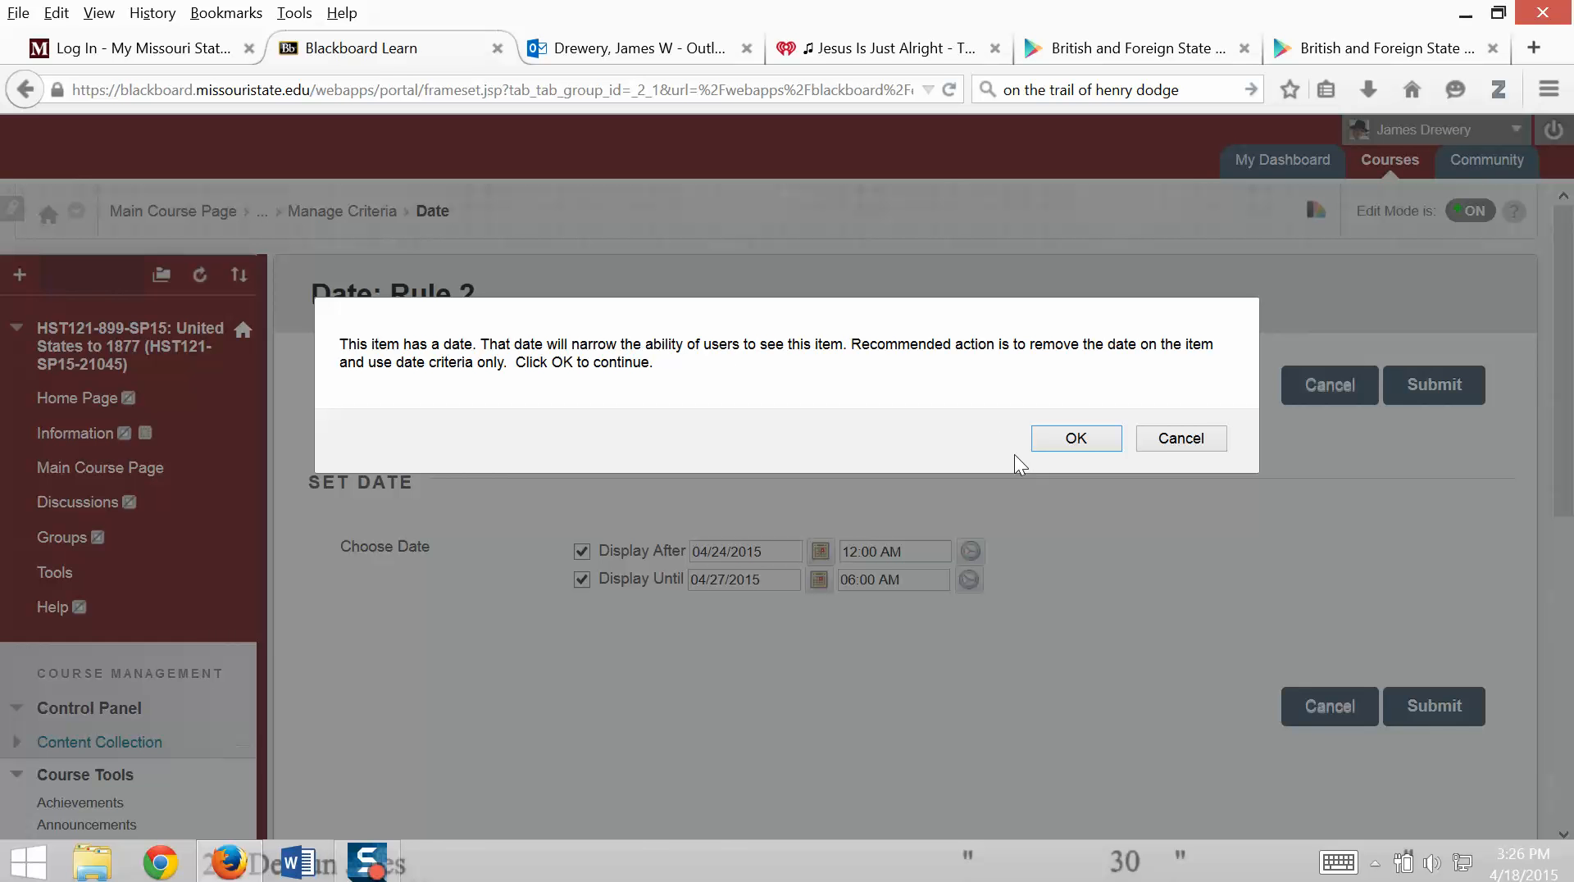
click(1076, 439)
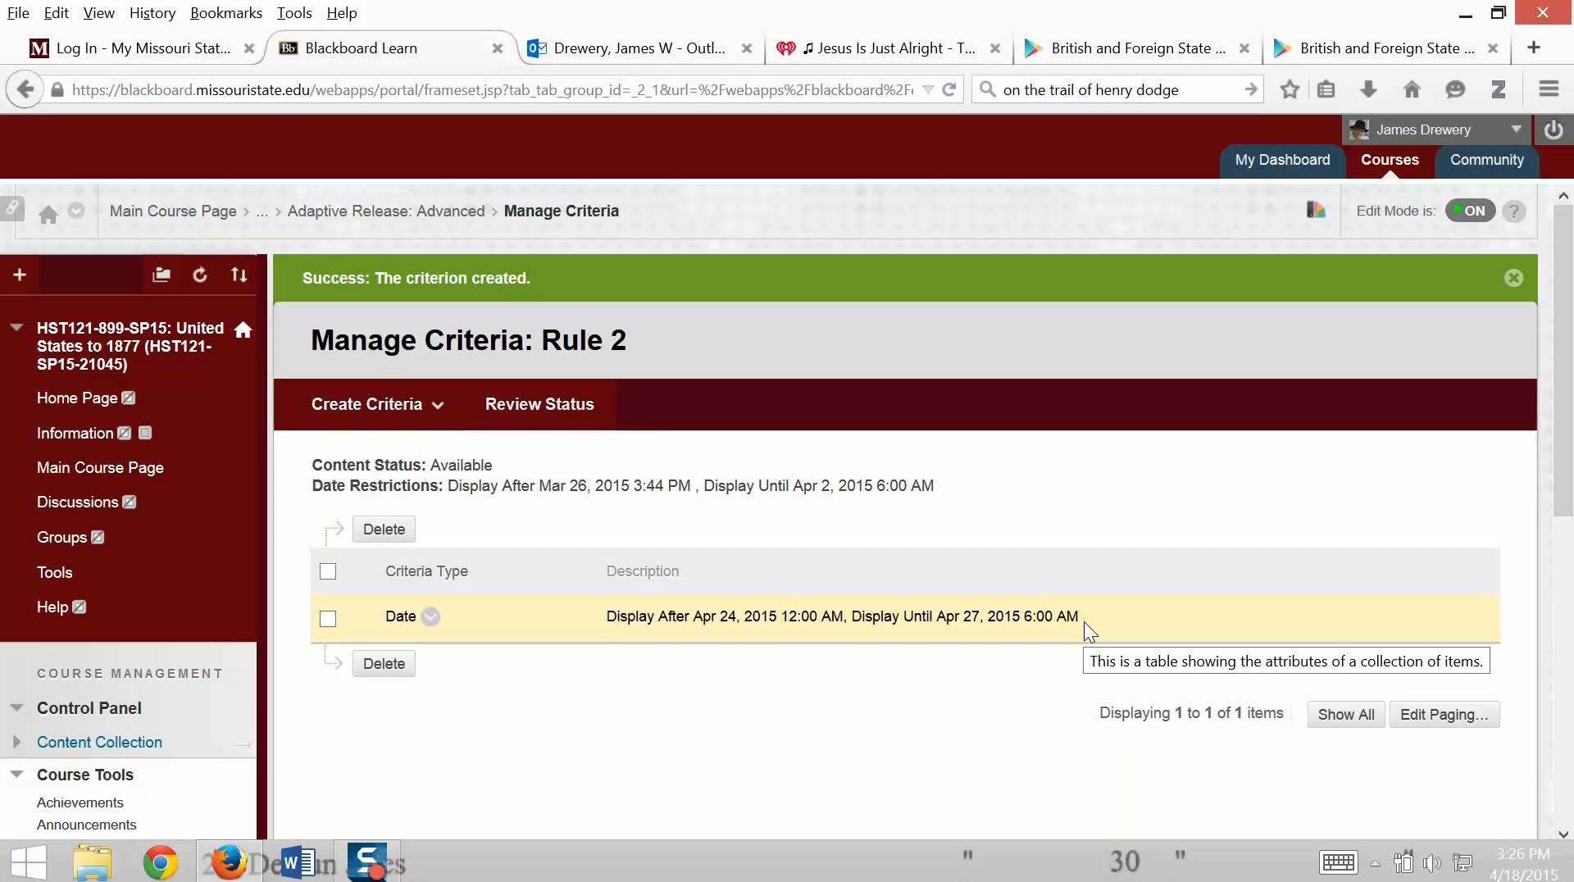
Step: Start a membership criterion for Rule 2 and search the course users for a student by last name
click(441, 406)
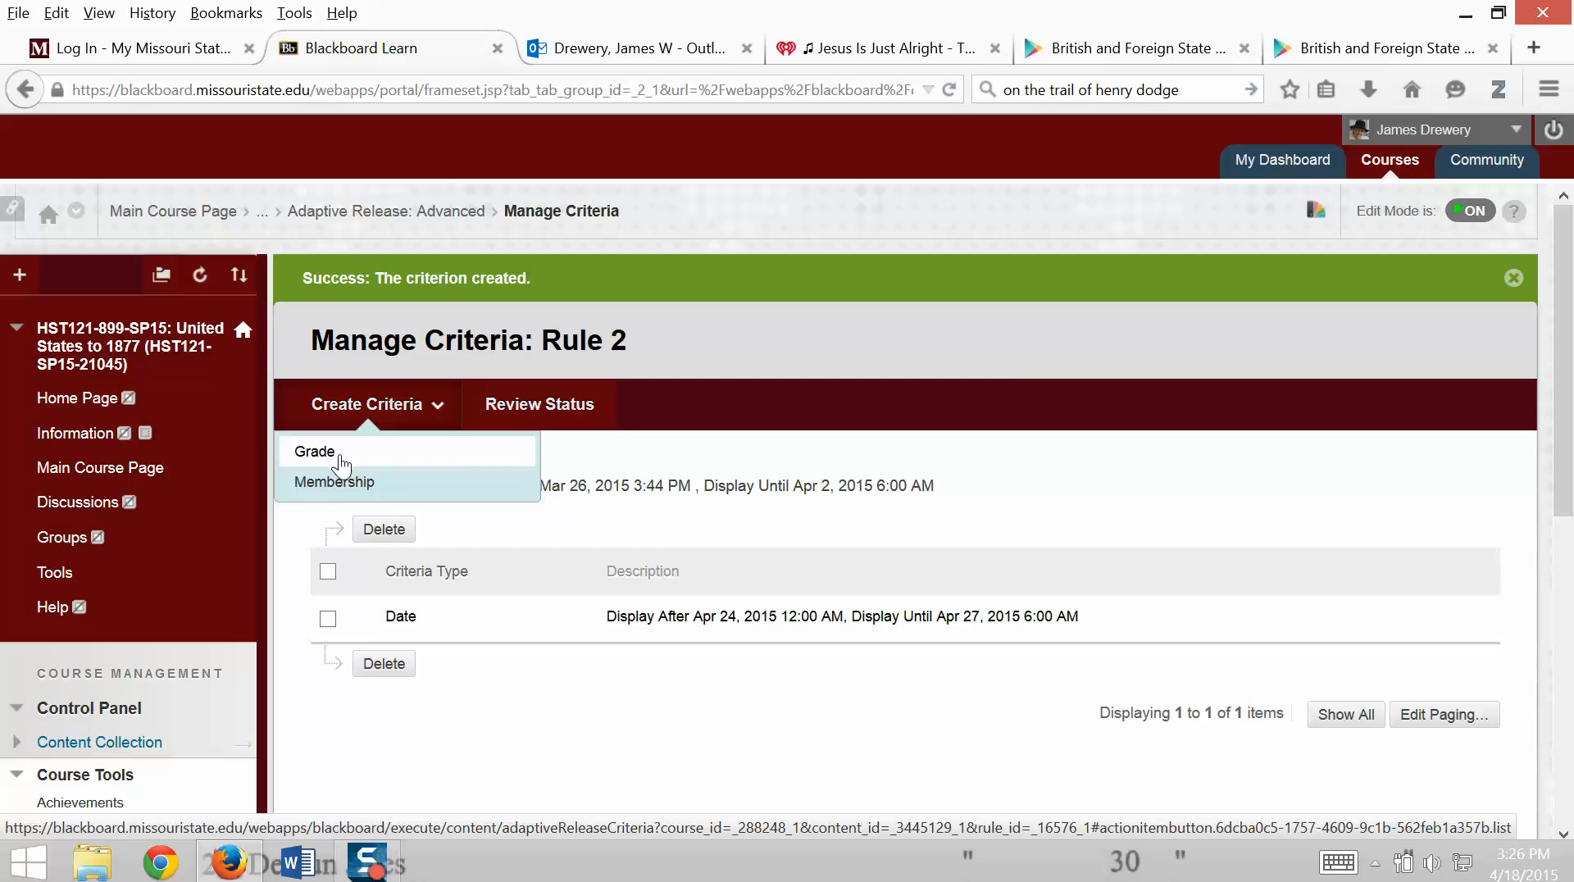
click(336, 484)
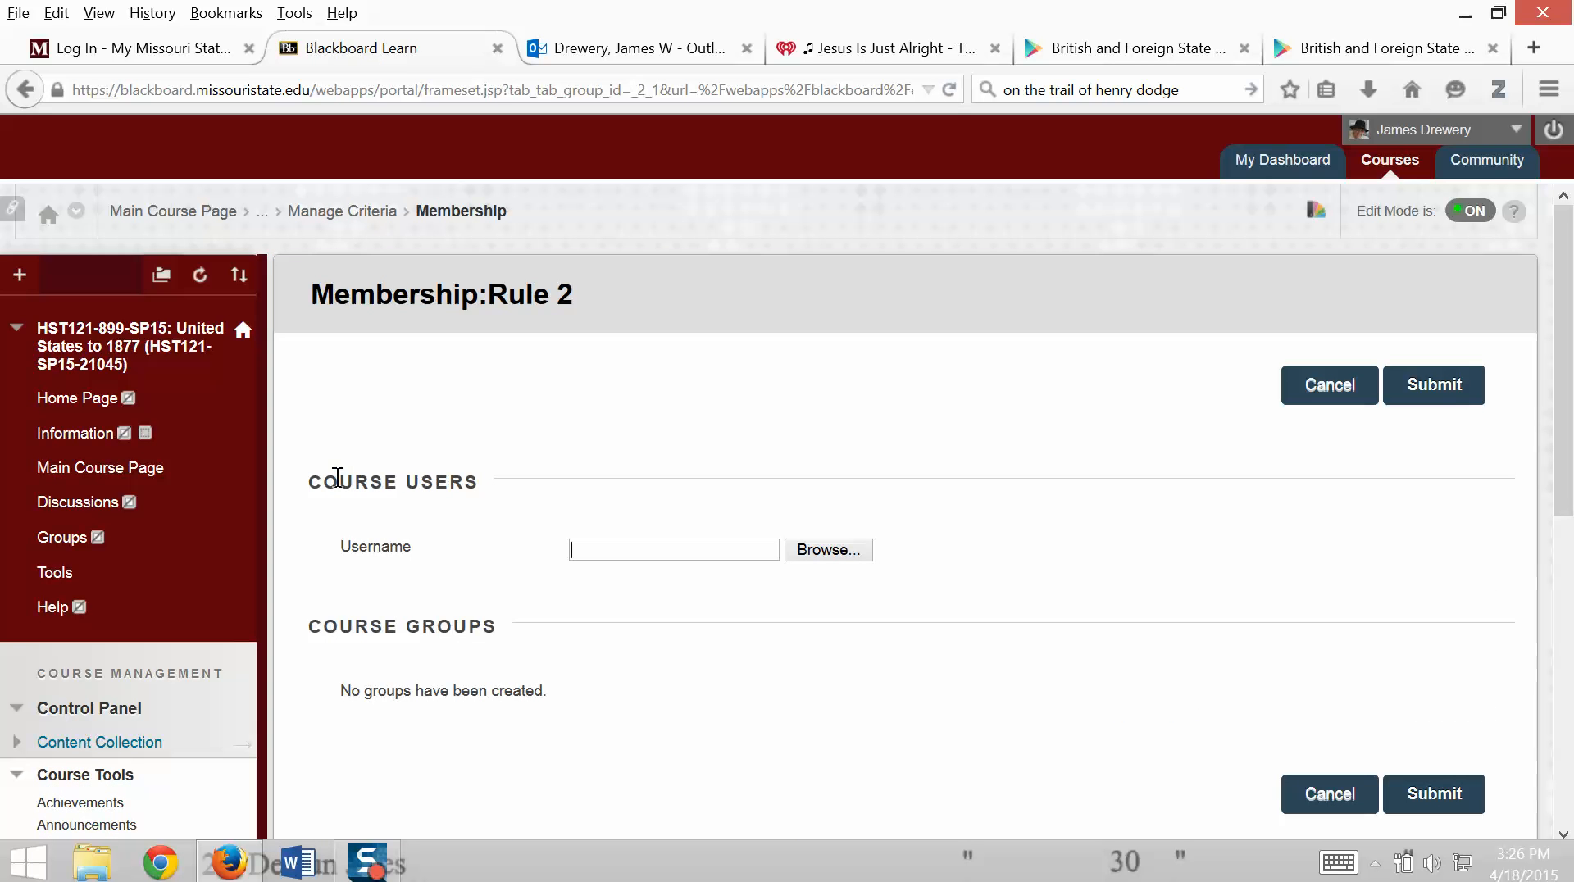
click(846, 548)
click(721, 247)
click(720, 300)
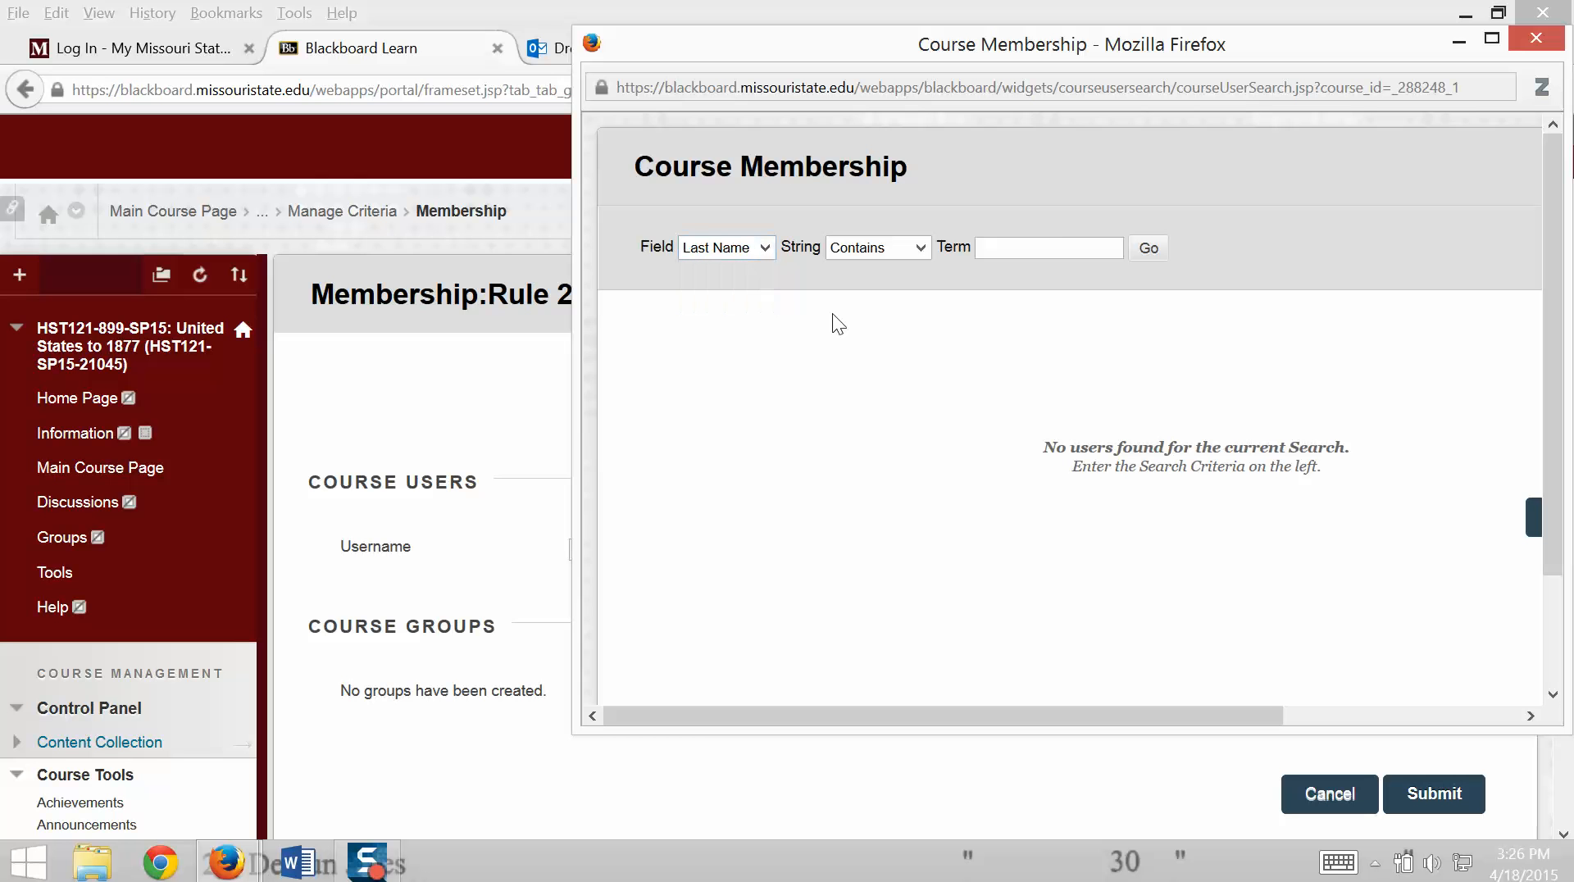
click(1044, 257)
click(1030, 297)
click(1148, 248)
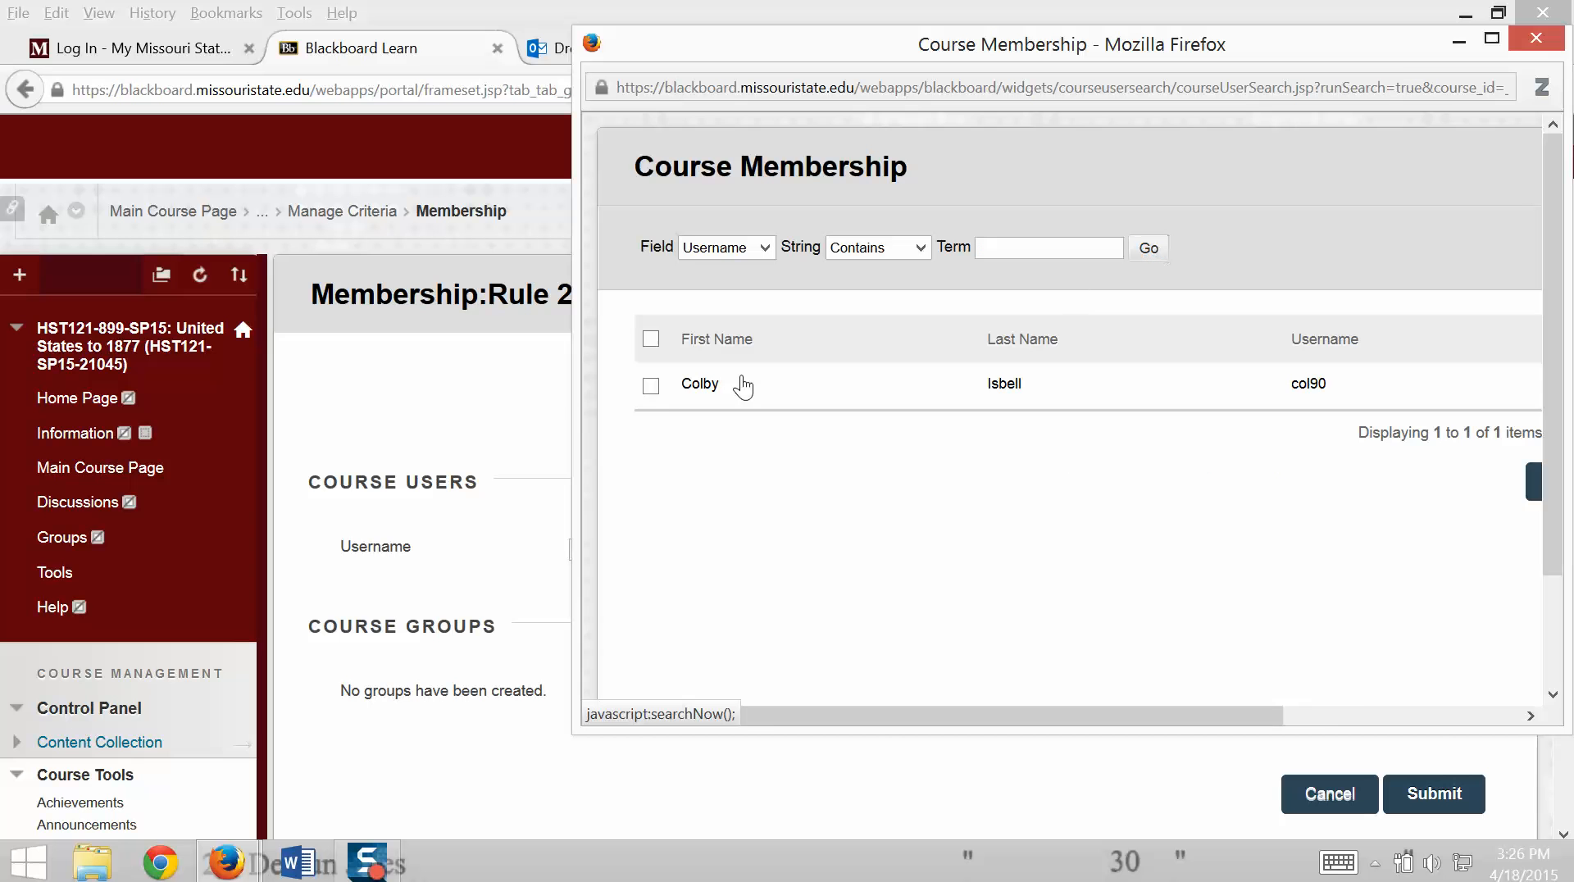
Step: Mark the student in the course membership list, and cancel both the user selection and the membership criterion
click(652, 385)
drag(752, 713, 1409, 731)
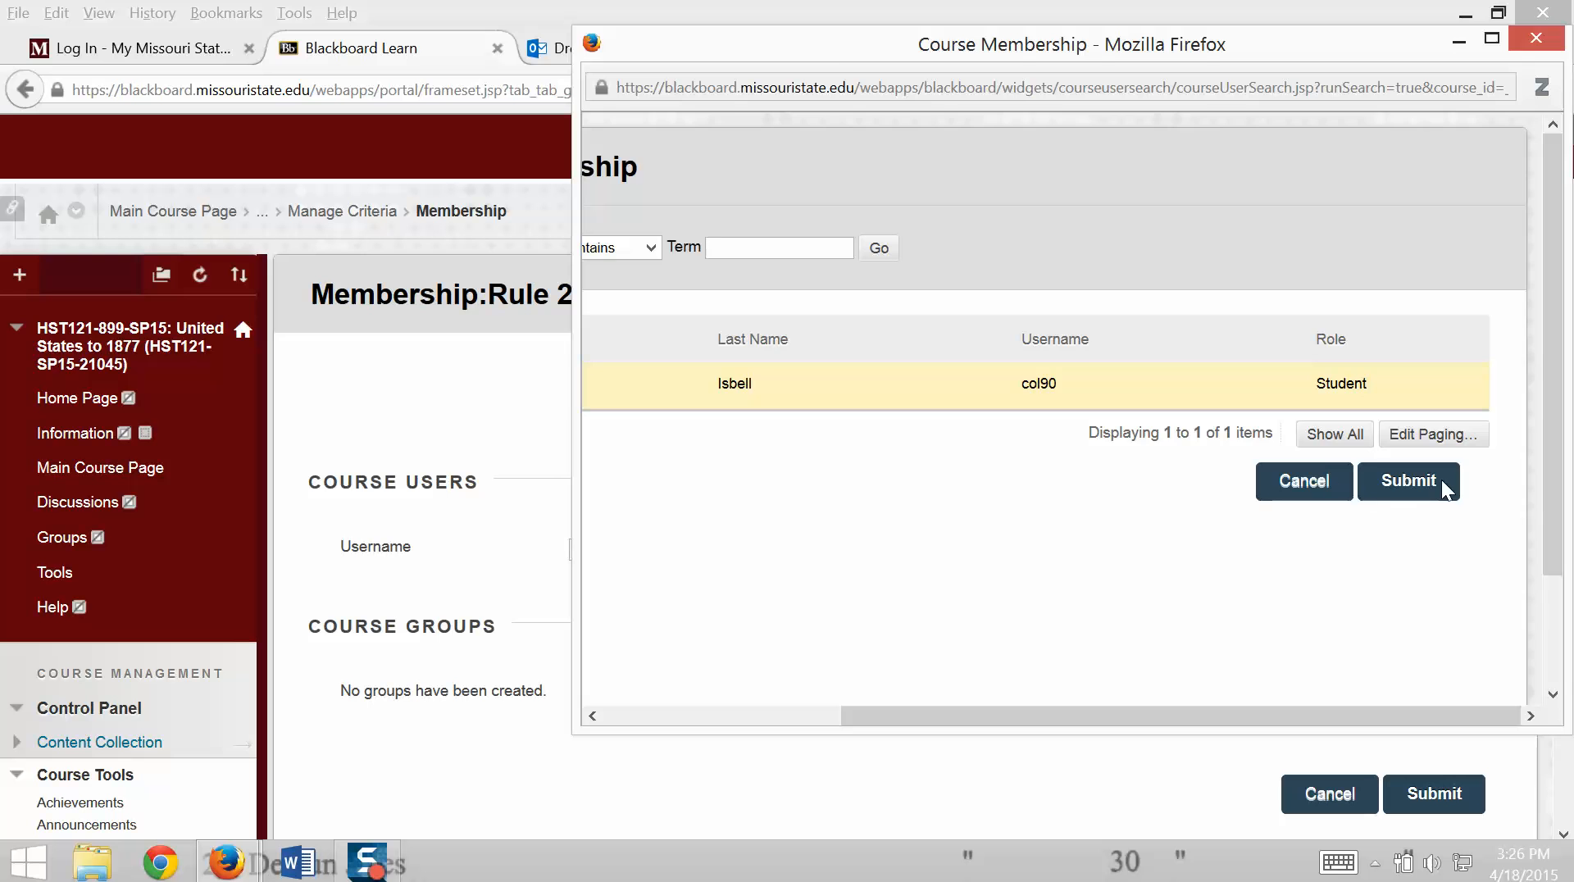
click(1317, 473)
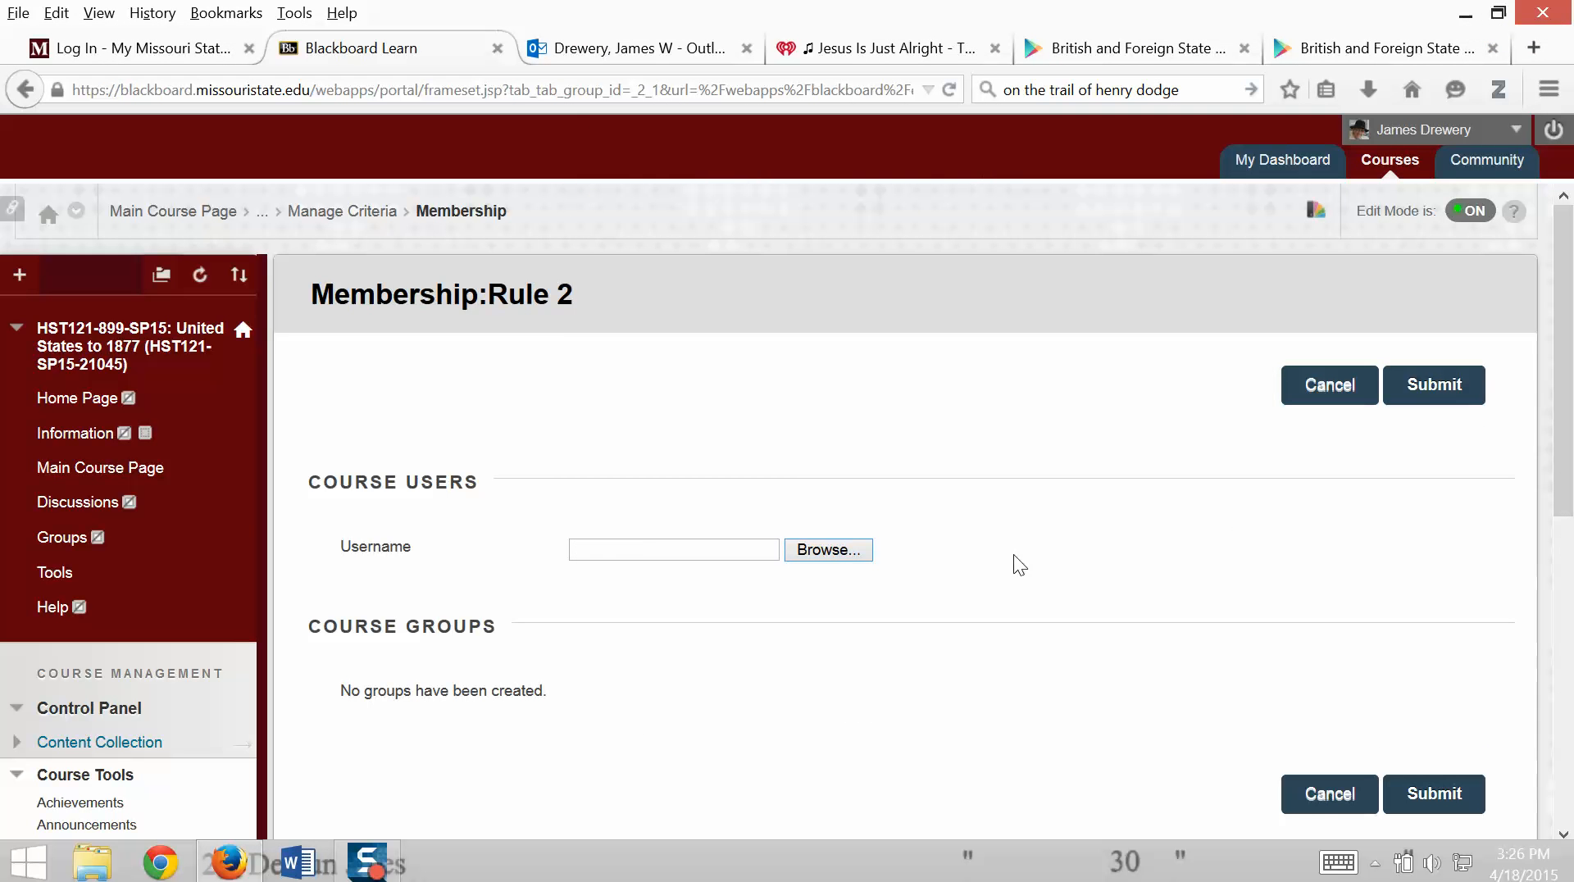
click(1340, 807)
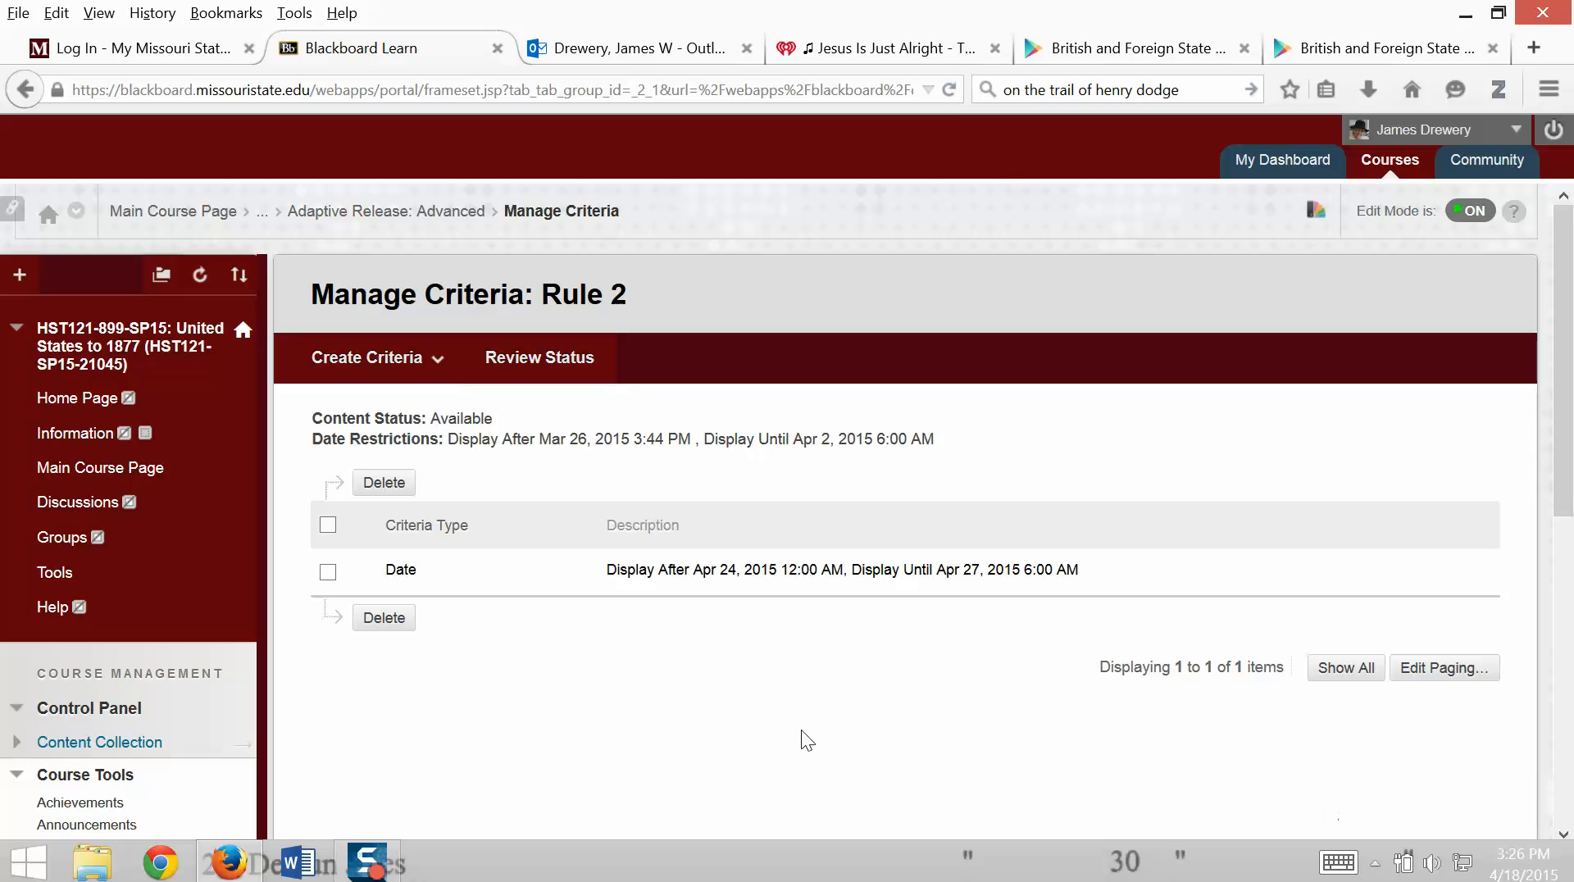